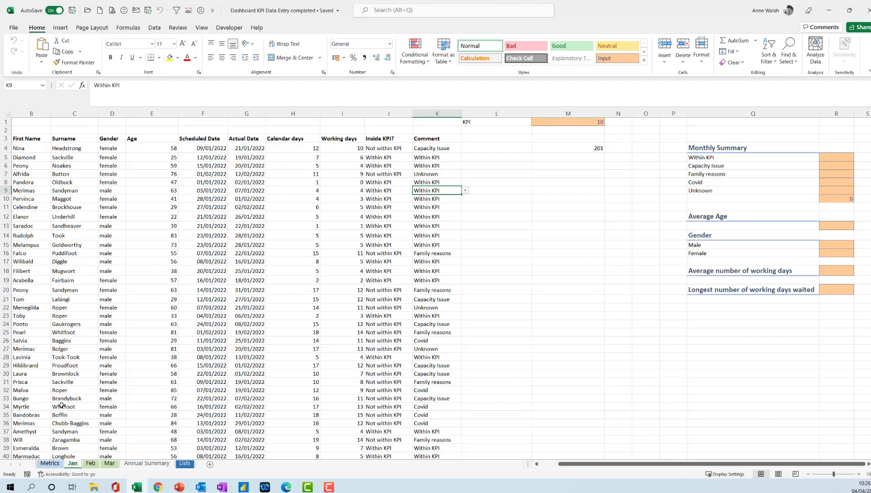
Highlight cells equal to "Within KPI" in the Jan sheet's Inside KPI? column with Green Fill with Dark Green Text
left_click(385, 113)
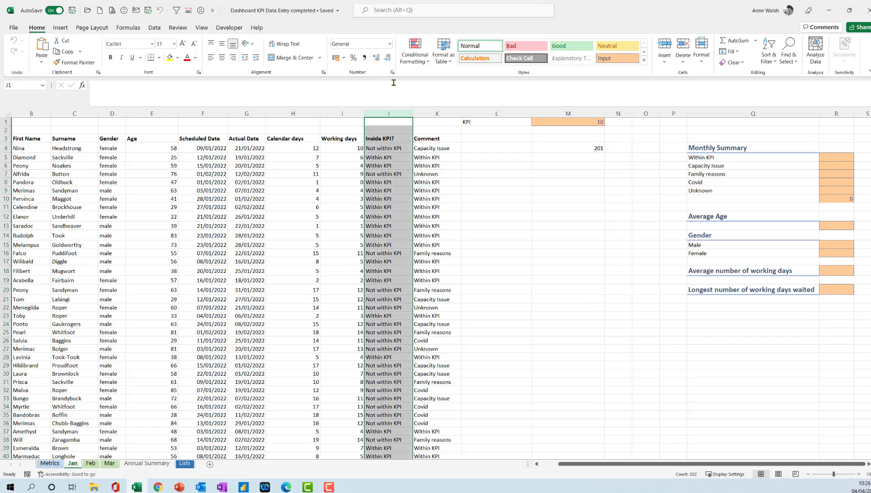
left_click(422, 63)
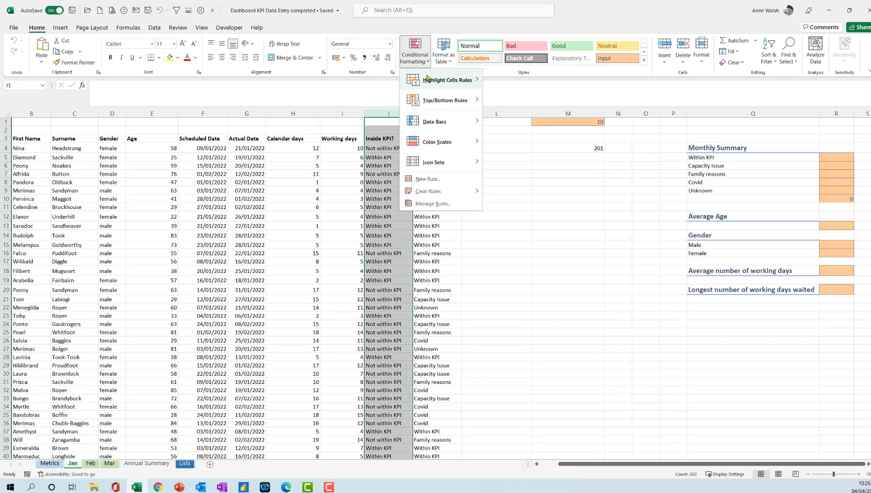
mouse_move(427, 77)
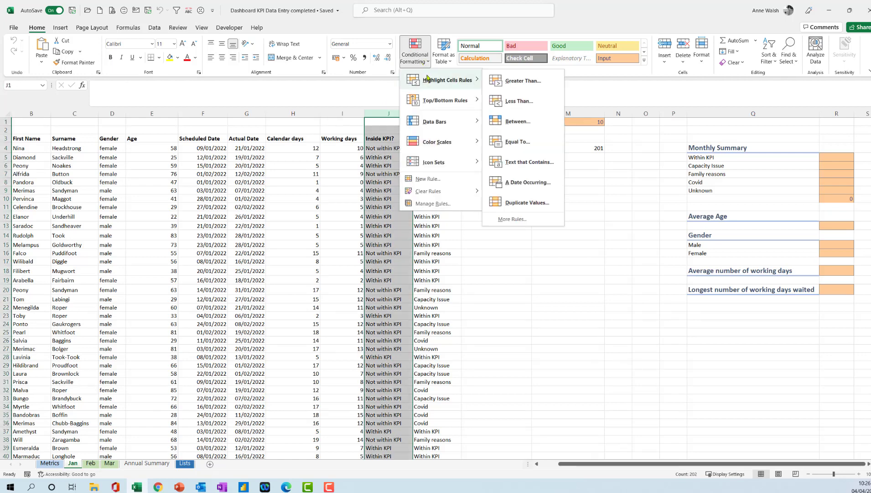
left_click(512, 141)
type("W")
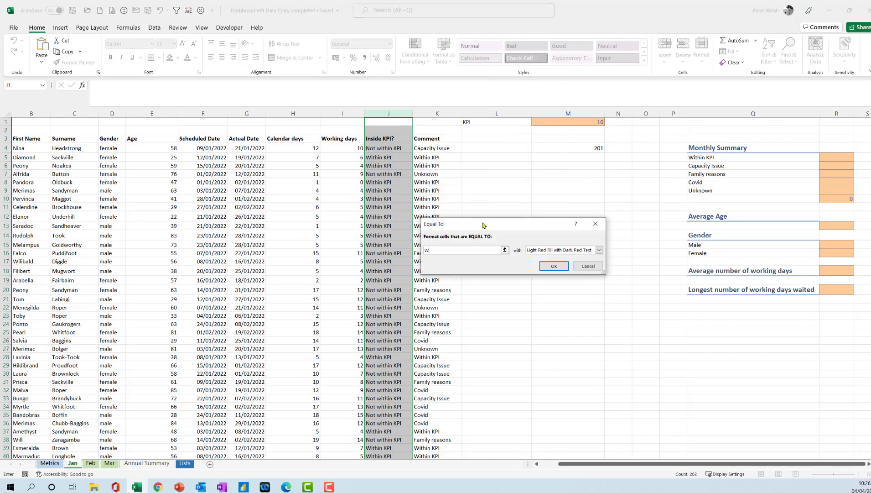
type("ithin KPI")
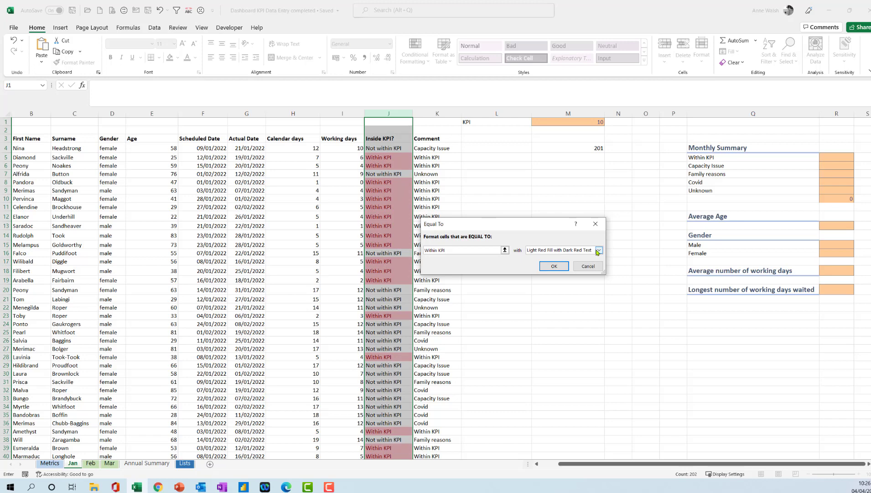
left_click(598, 251)
left_click(578, 264)
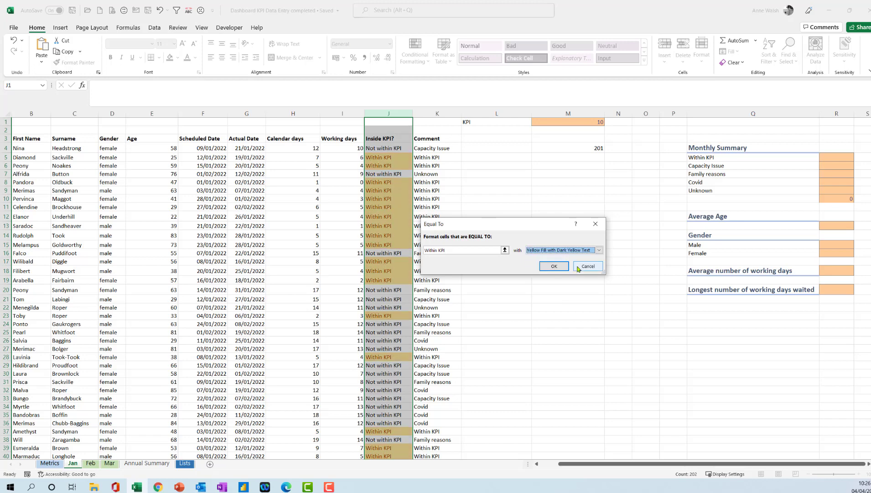
left_click(599, 250)
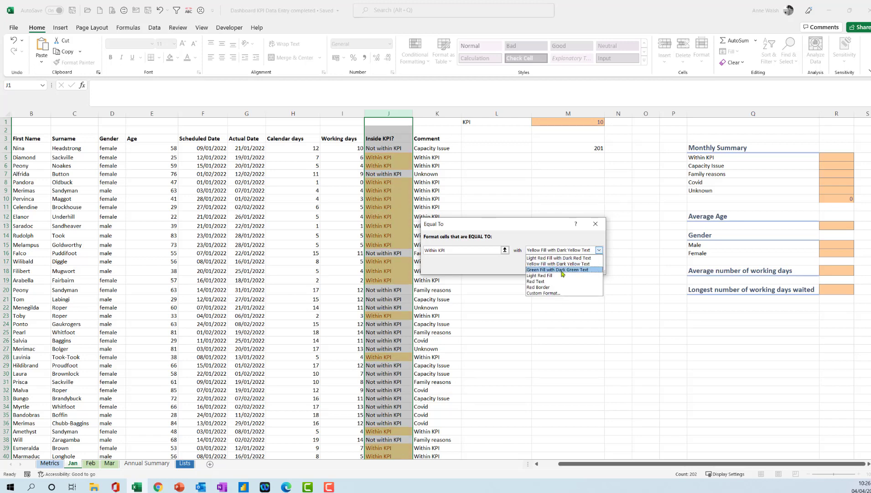
left_click(562, 271)
left_click(551, 267)
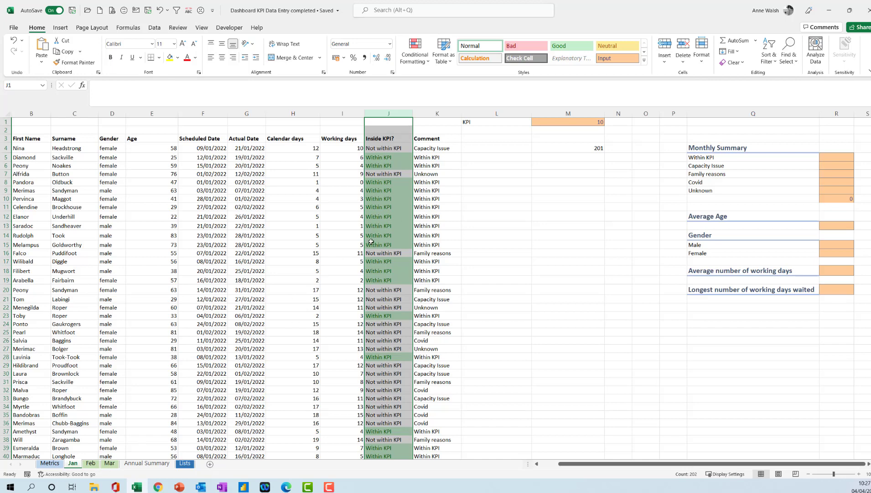
left_click(368, 215)
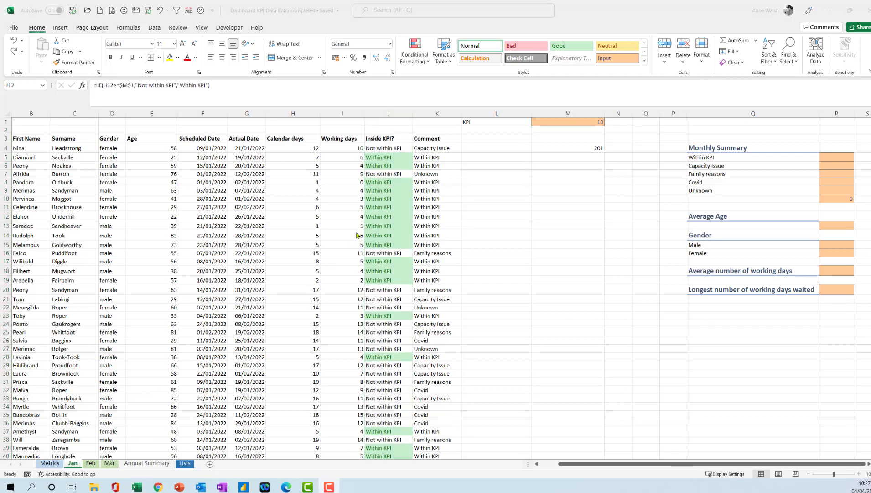
Add a rule to the Inside KPI? column formatting cells equal to "Not within KPI" with Light Red Fill with Dark Red Text
left_click(388, 112)
left_click(388, 112)
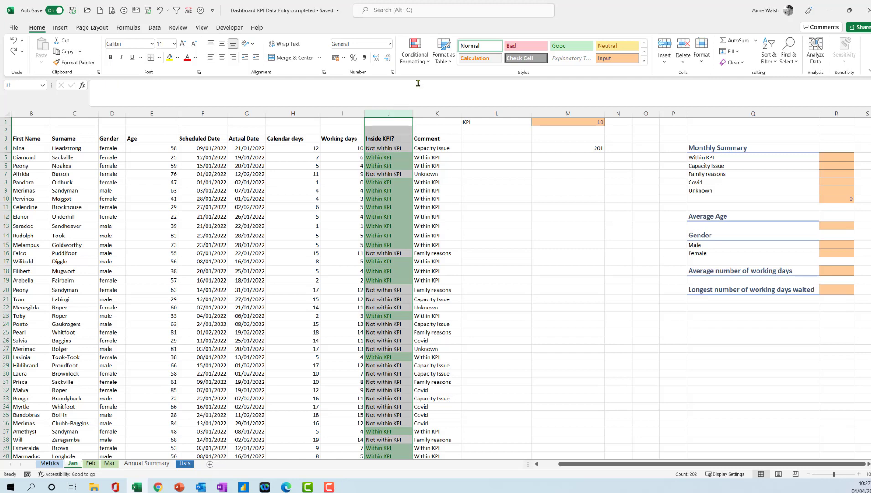
left_click(426, 64)
mouse_move(428, 78)
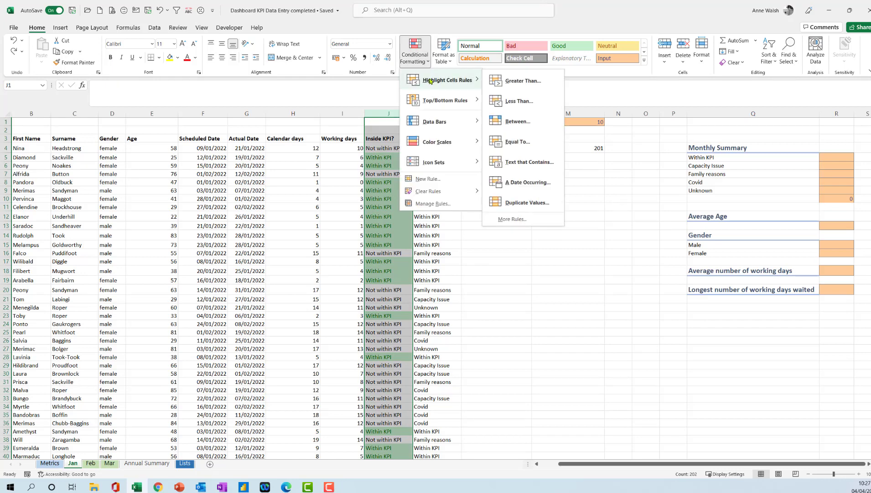
left_click(509, 141)
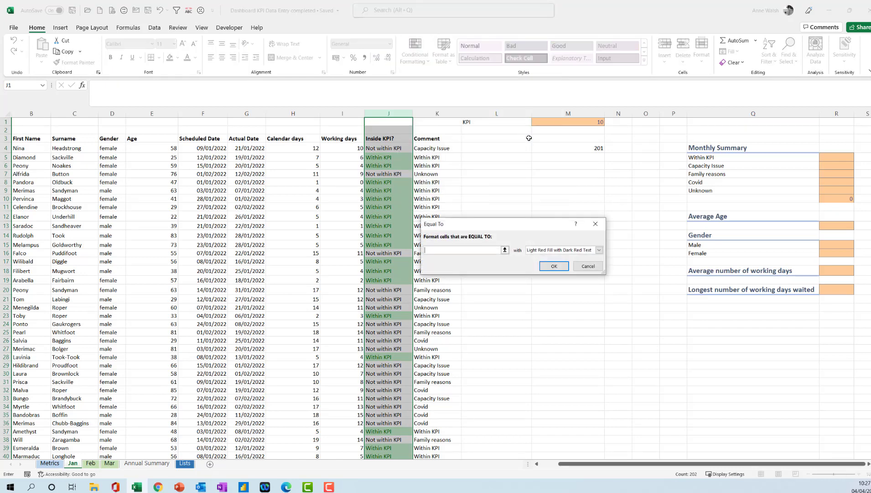
type("Not within KPI")
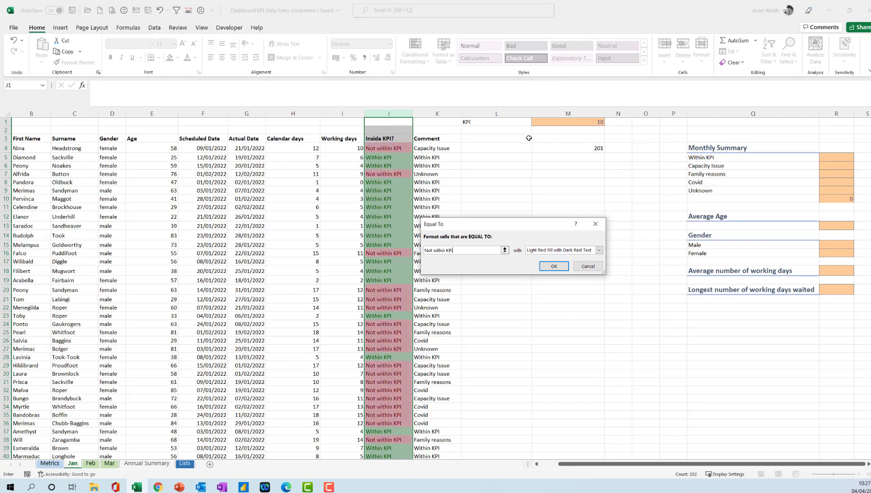
left_click(555, 266)
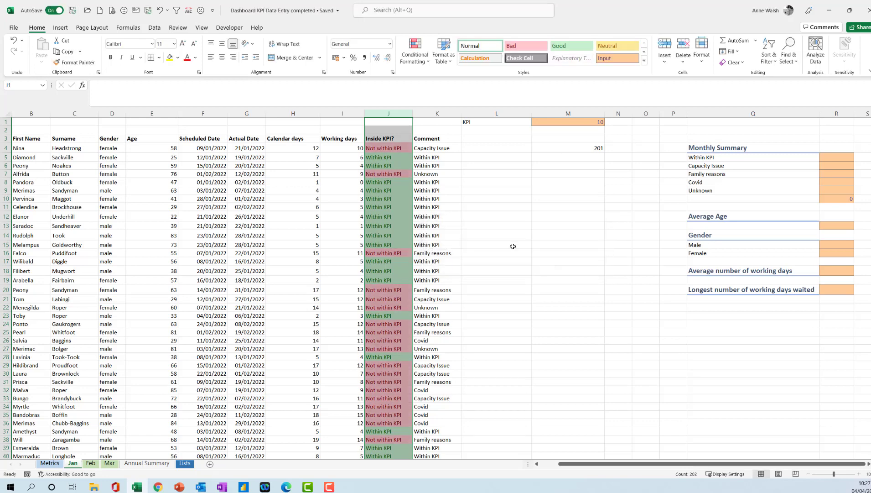
Copy the Jan sheet's Inside KPI? conditional formatting with Format Painter onto column J of the Feb and Mar sheets
left_click(395, 218)
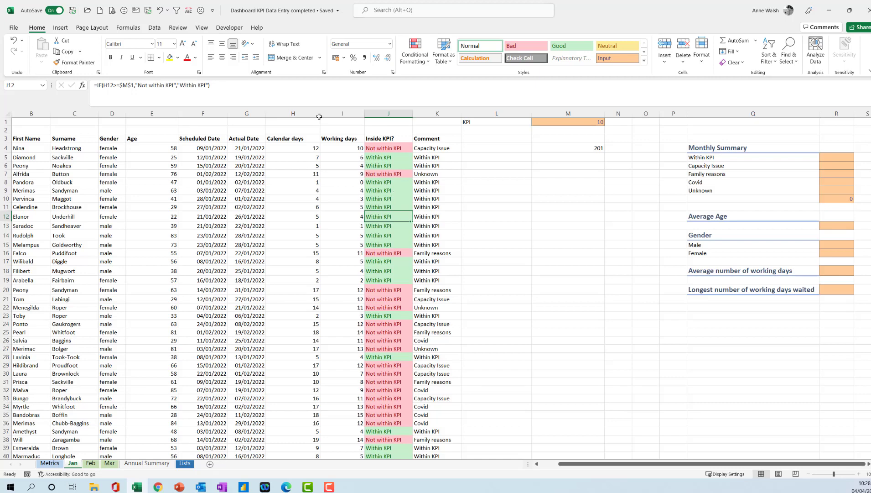
left_click(90, 64)
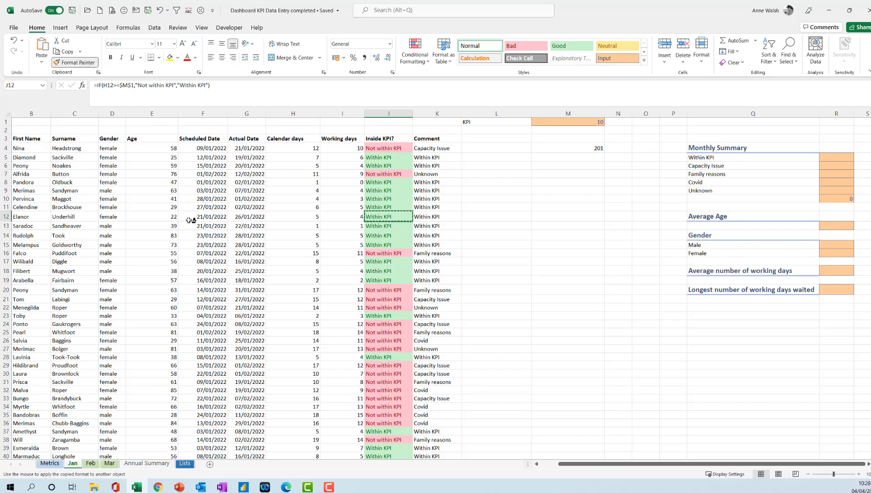
left_click(94, 463)
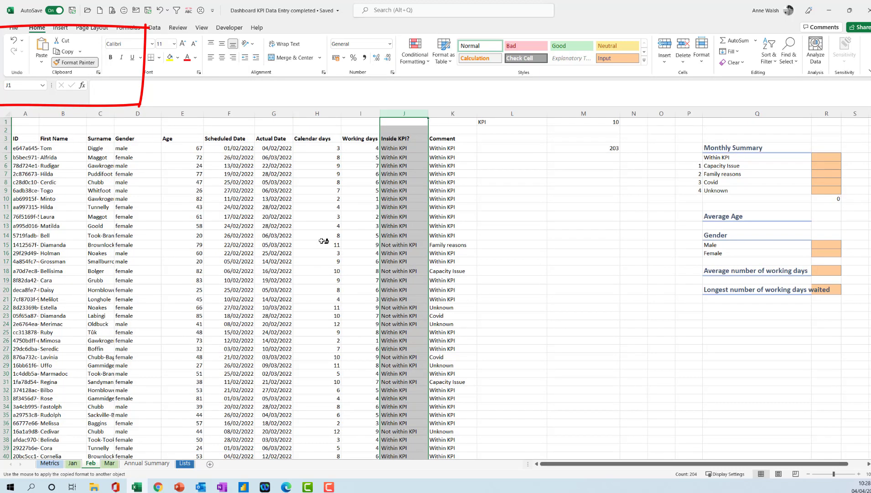
left_click(404, 113)
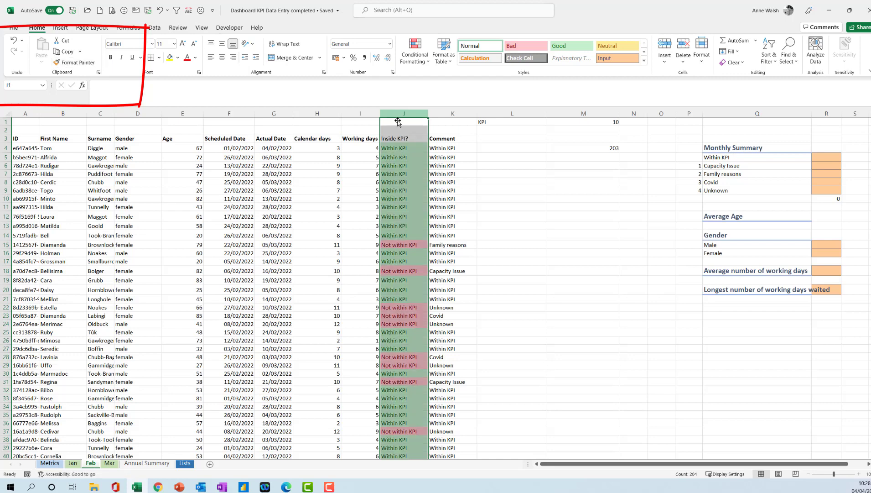
left_click(80, 64)
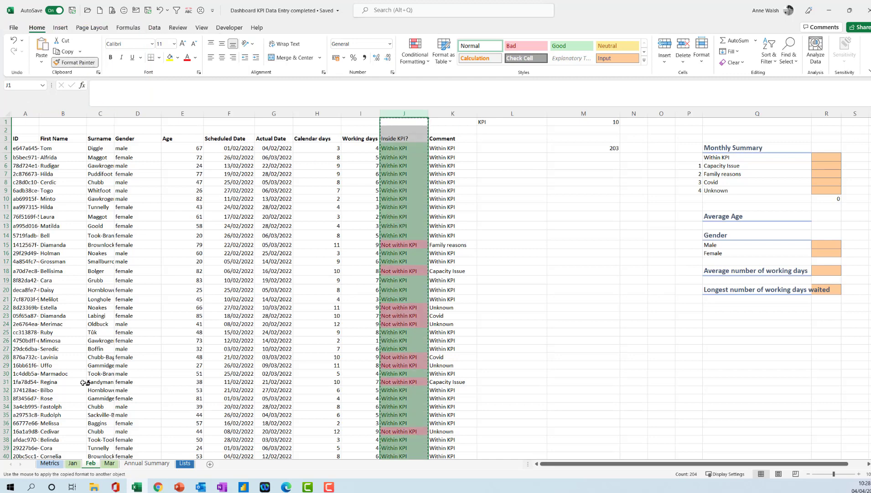
left_click(109, 463)
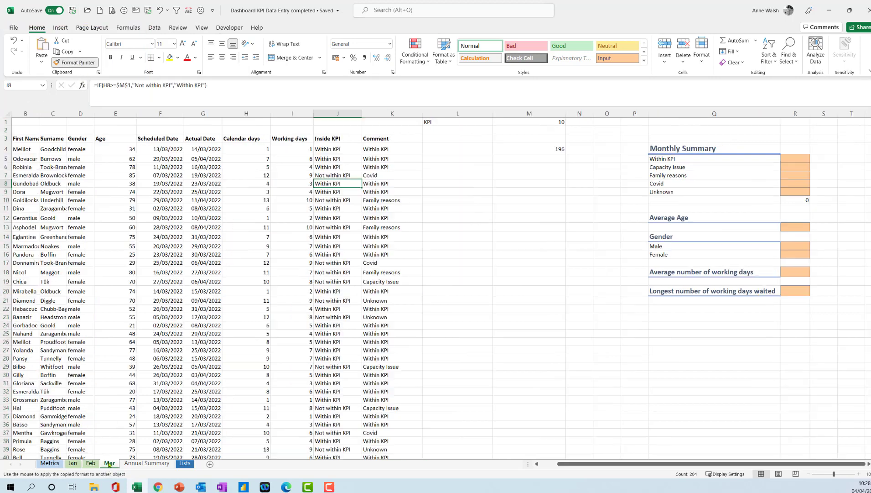
left_click(337, 113)
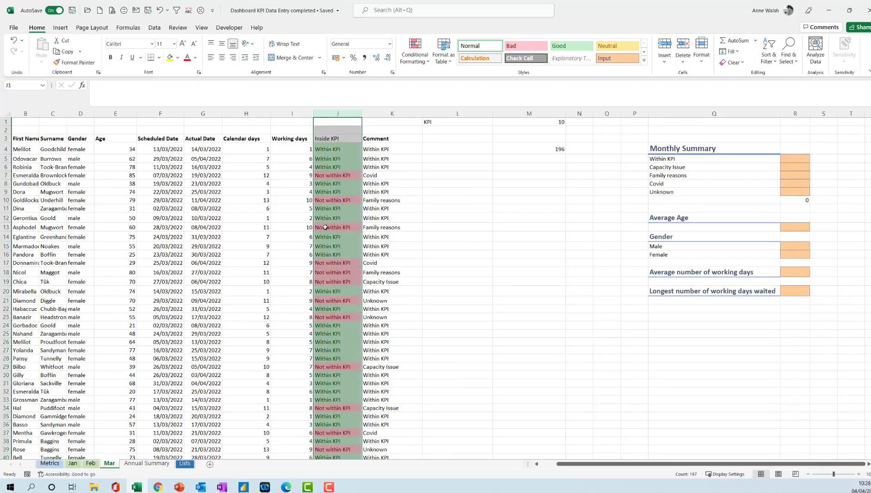
Compare the Within KPI summary cell's position on the Jan, Feb and Mar sheets, and group these three sheets
left_click(73, 464)
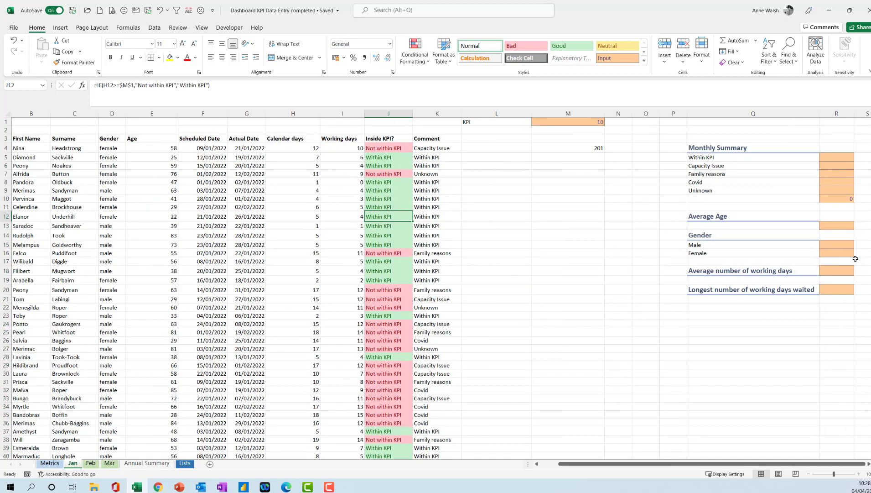
left_click(834, 157)
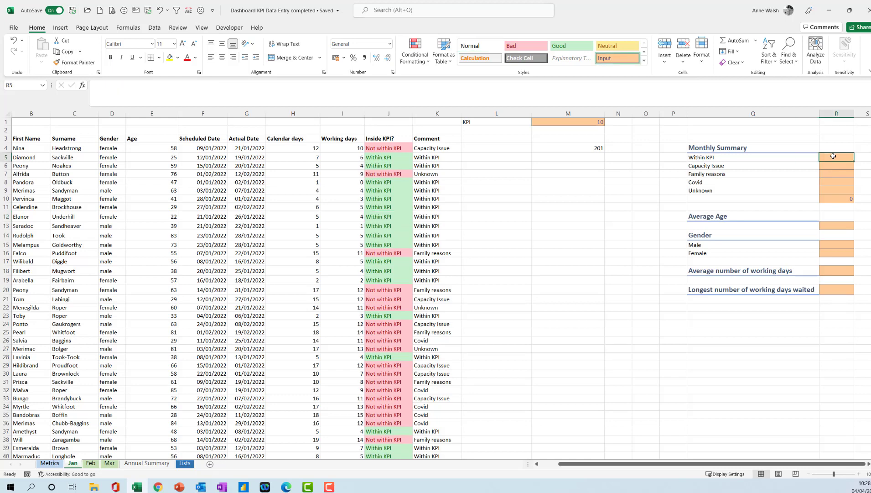
left_click(91, 464)
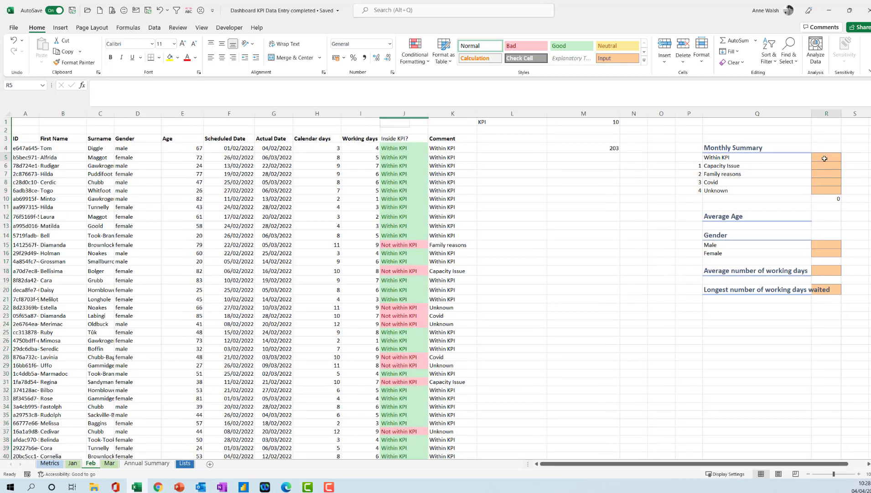
left_click(109, 464)
left_click(793, 159)
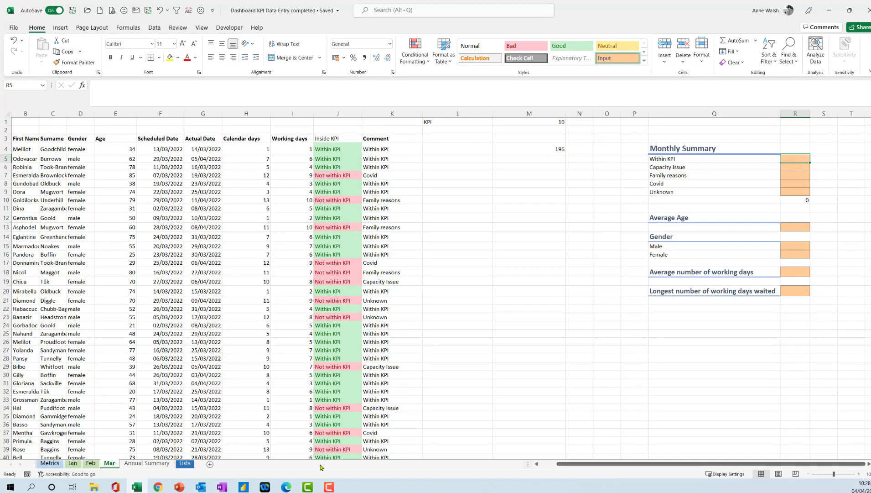
left_click(72, 463)
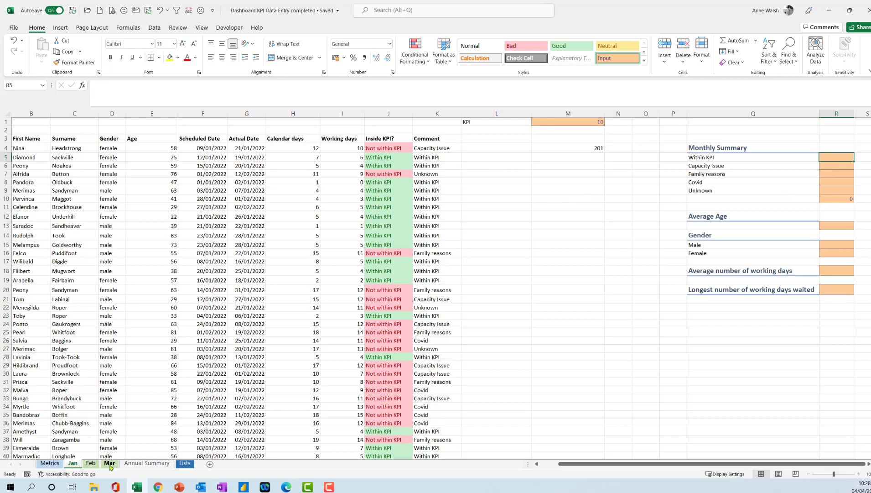
key("shift")
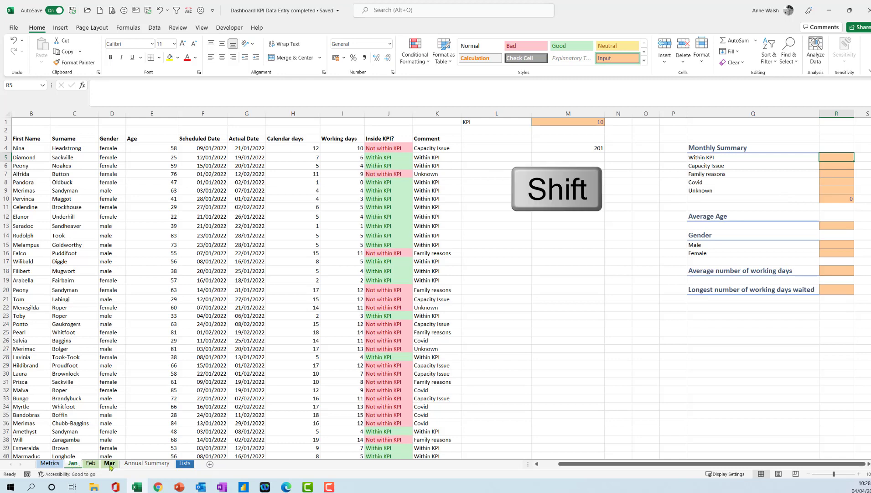
left_click(109, 463, "shift")
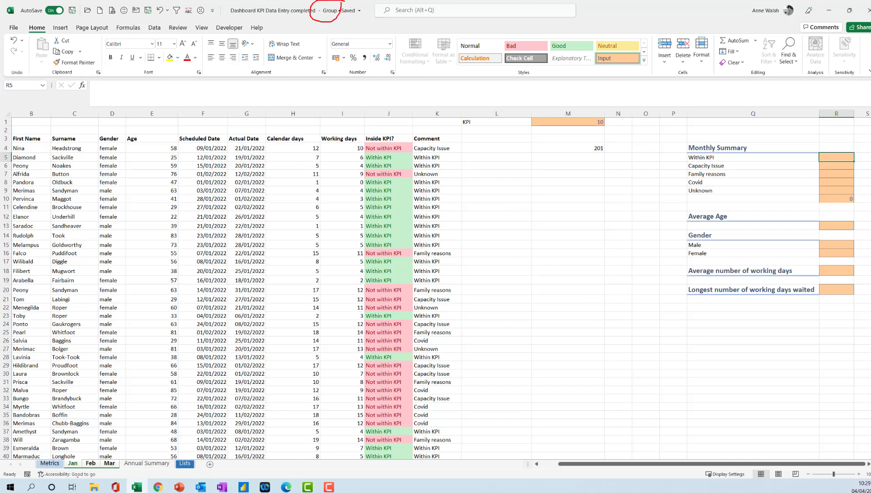
mouse_move(81, 451)
left_mouse_down()
mouse_move(57, 468)
mouse_move(98, 476)
mouse_move(83, 445)
left_mouse_up()
key("Escape")
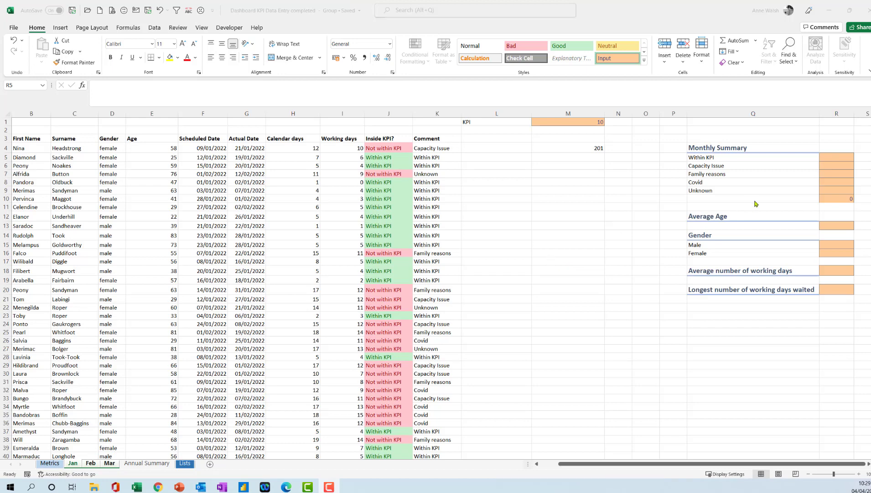
In R5 of the grouped sheets, count column K entries matching Q5 with COUNTIFS, and fill the formula down through the Unknown row
left_click(832, 158)
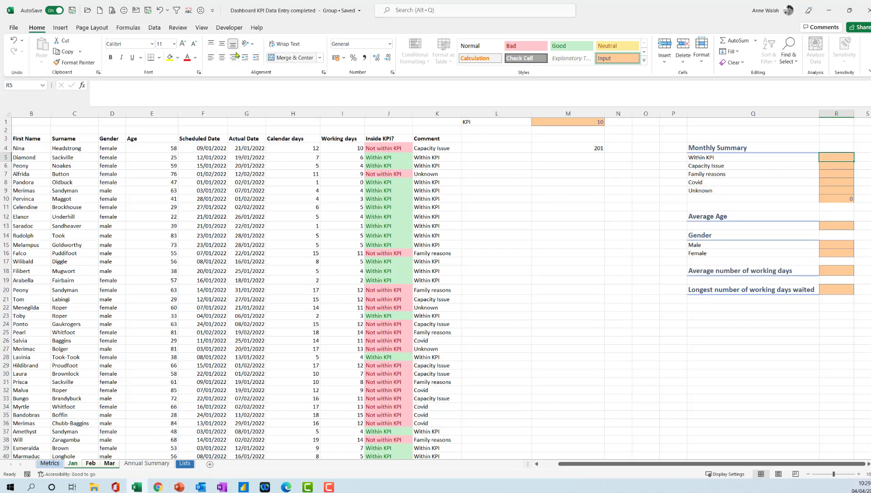
left_click(122, 31)
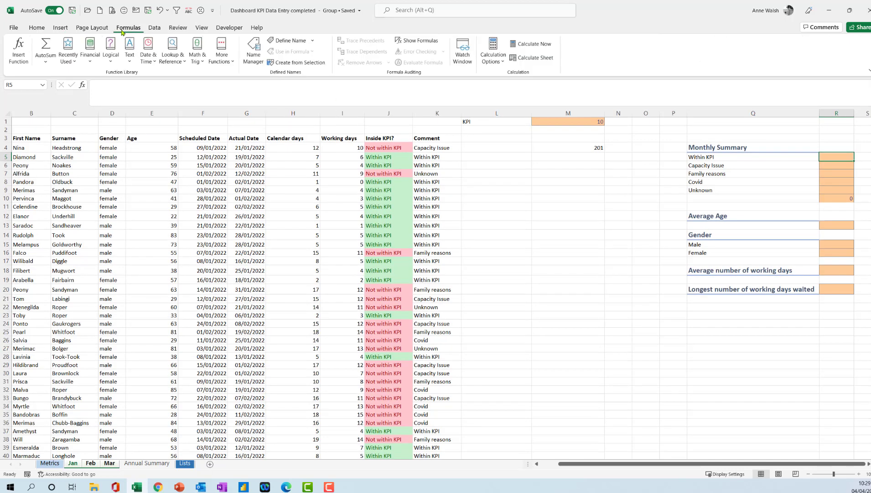
left_click(227, 67)
mouse_move(232, 75)
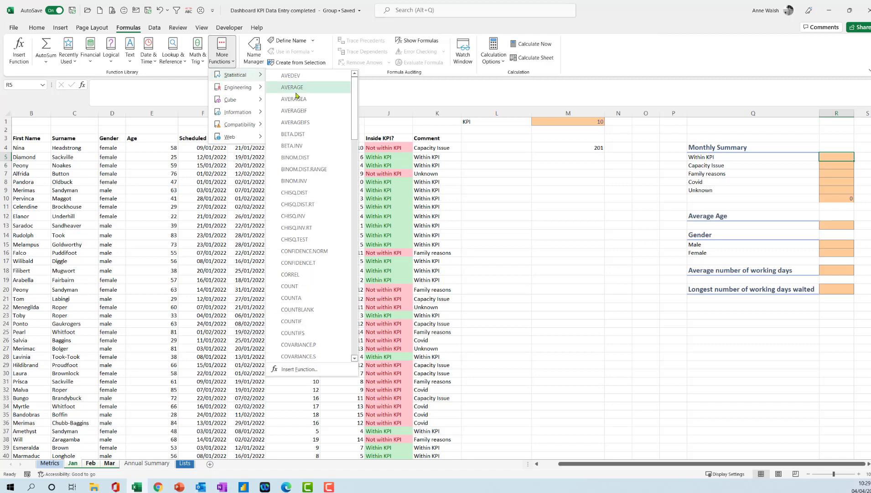
left_click(298, 332)
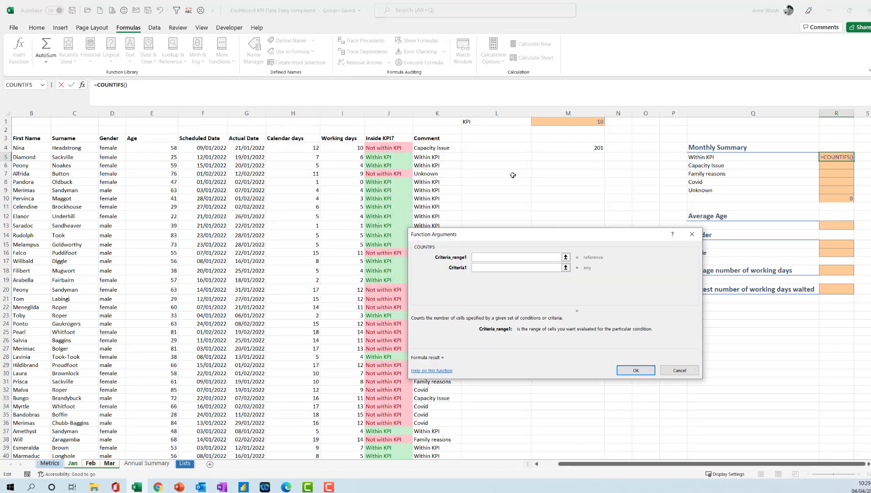
left_click(436, 113)
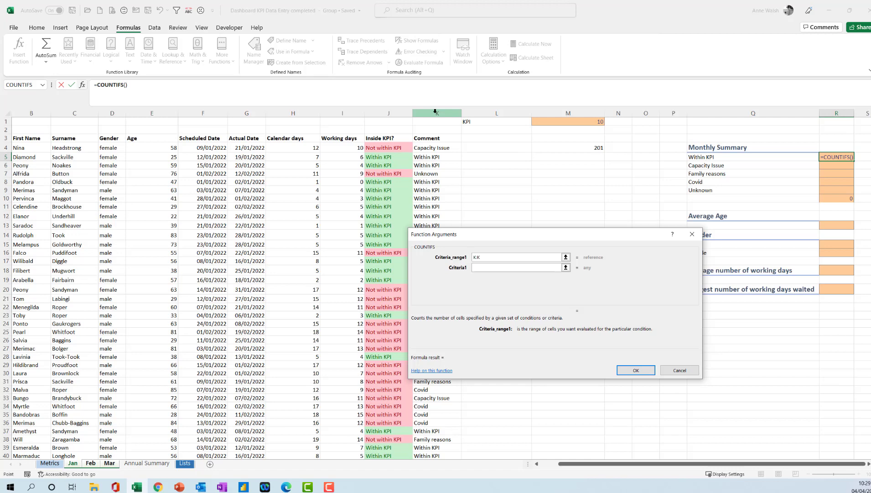
left_click(514, 266)
left_click(736, 158)
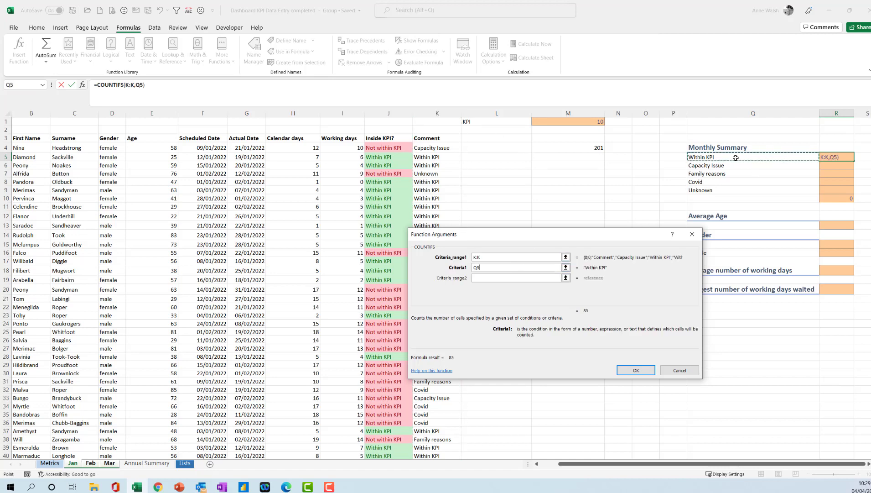
left_click(641, 370)
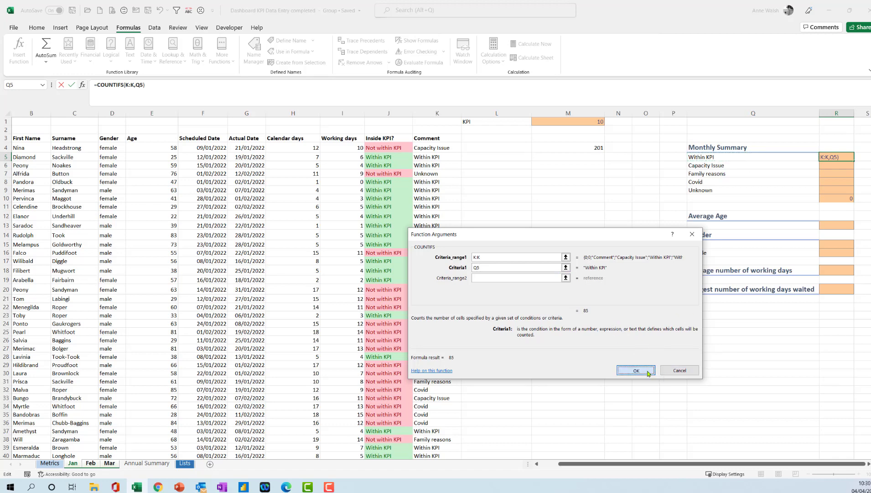
left_click(648, 373)
left_click_drag(853, 161, 853, 190)
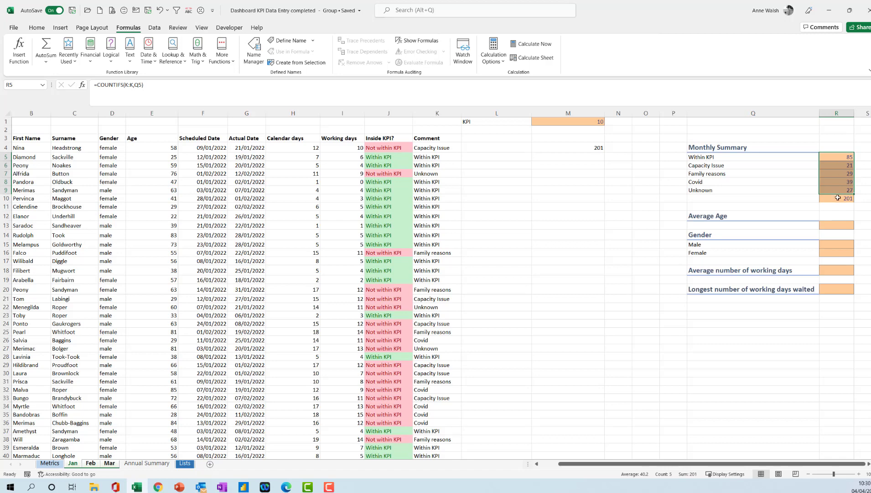
Replace the check formula in M4 with =COUNTA(K4:K1048576) and compare it with the Monthly Summary total in R10
left_click(594, 148)
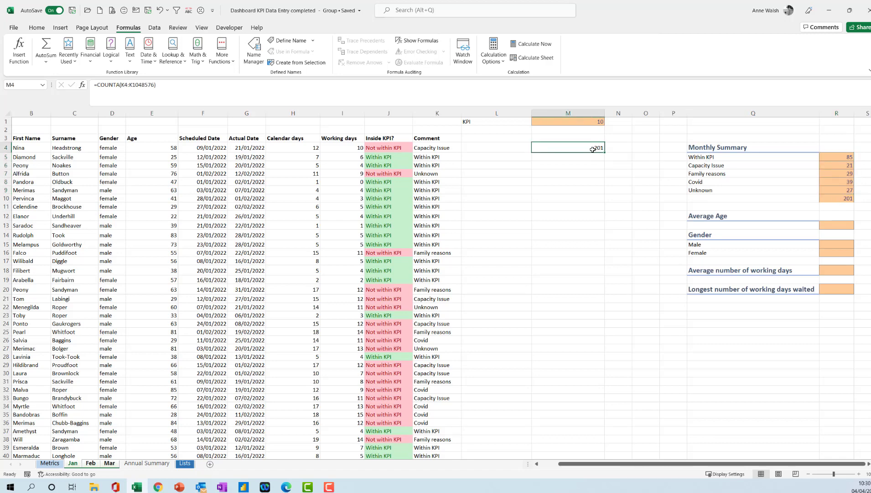
key("Delete")
type("=")
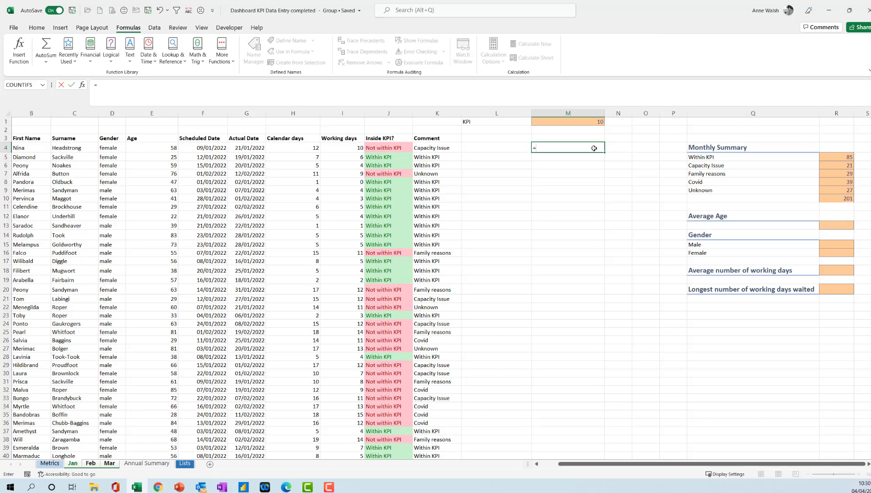
type("count")
type("a")
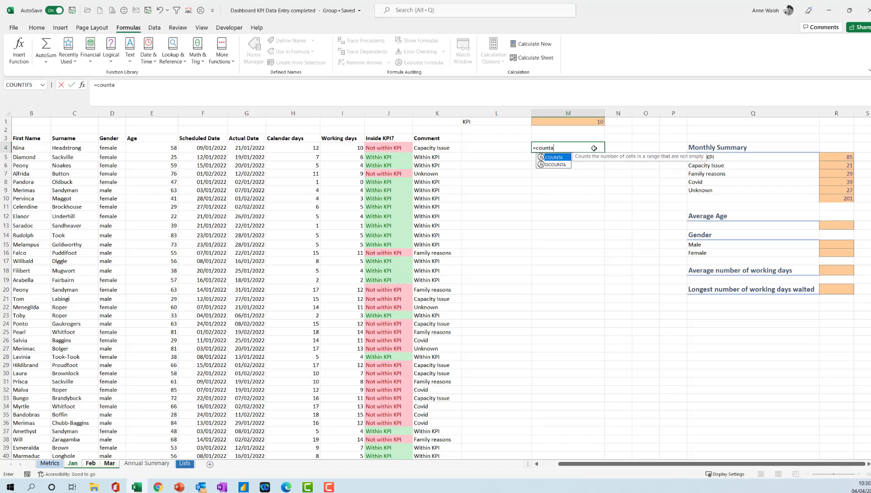
type("(")
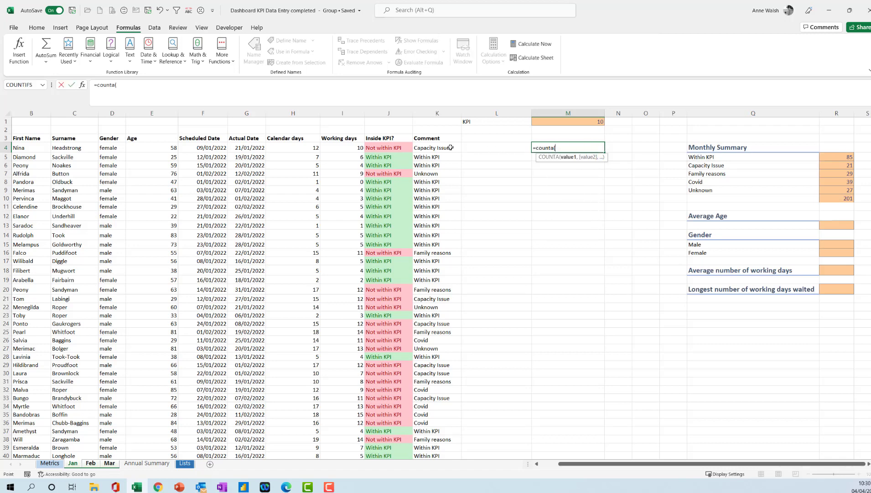
left_click(451, 147)
key("ctrl+shift+Down")
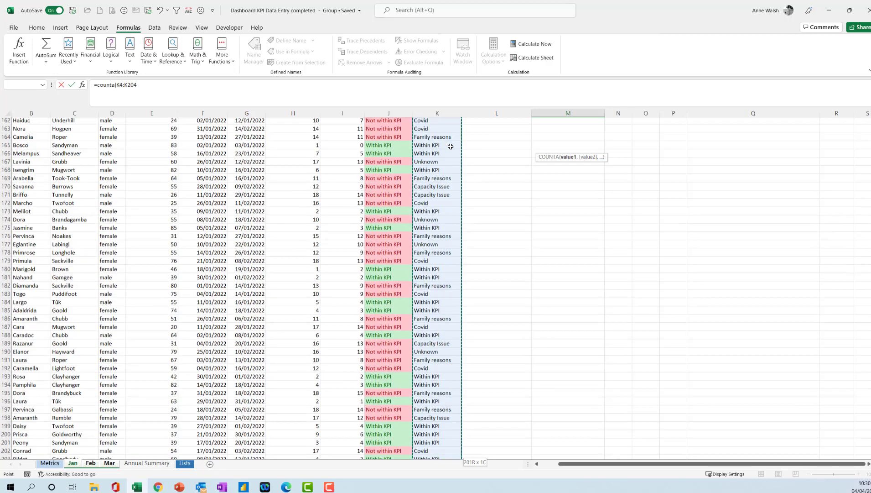
key("ctrl+shift+Down")
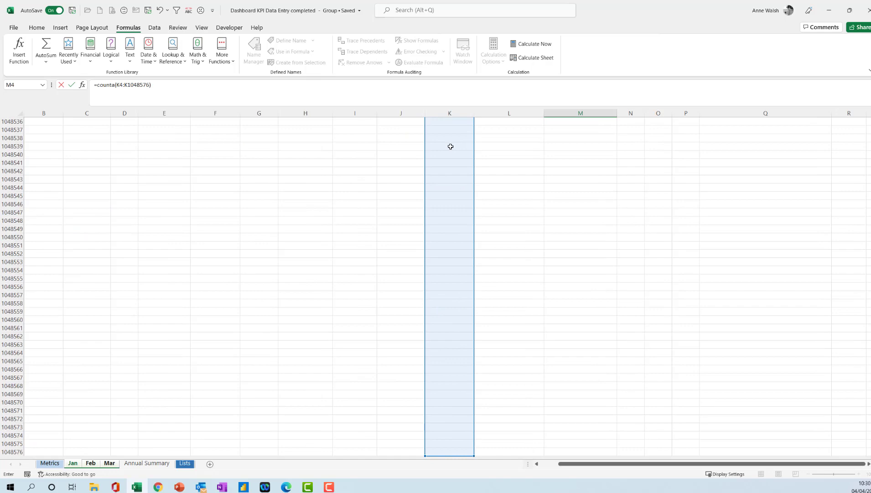
type(")")
key("Return")
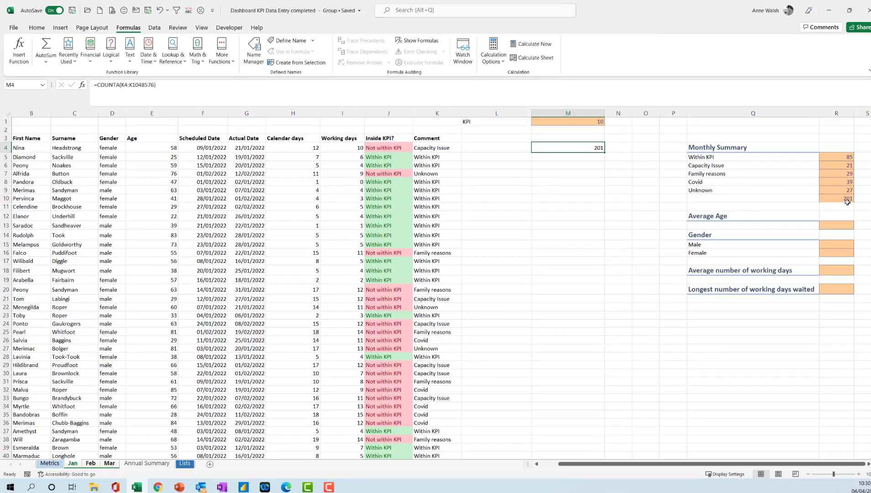
left_click(847, 198)
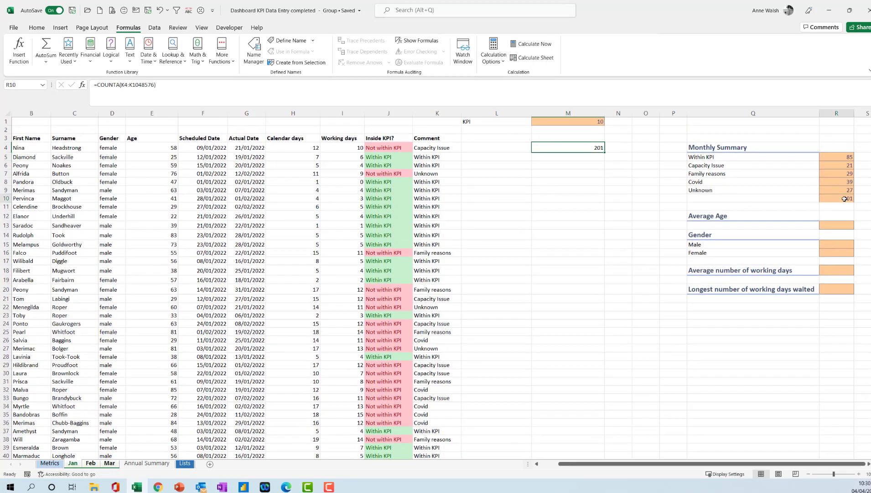
left_click(589, 151)
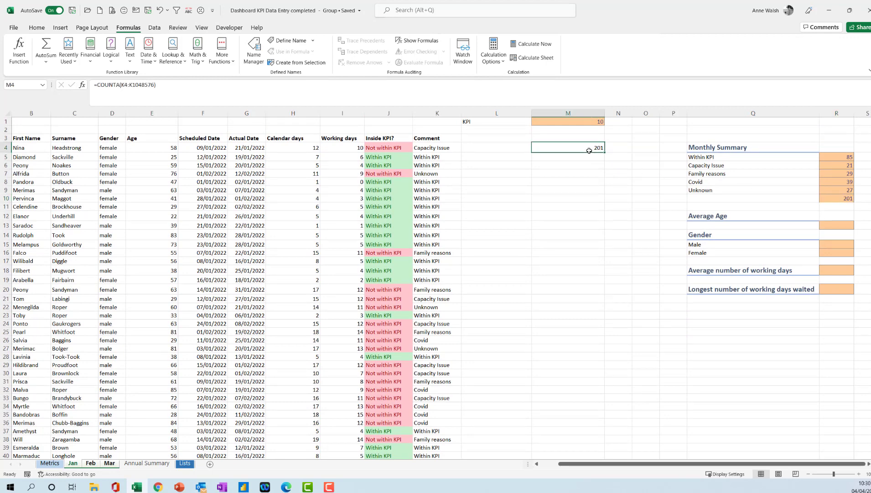
Calculate the Average Age in R13 with the formula =AVERAGE(E:E)
left_click(37, 28)
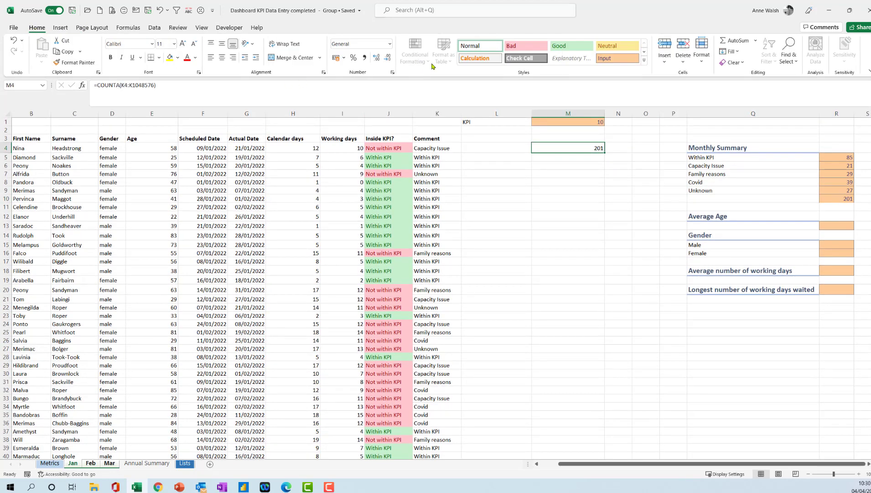
left_click(839, 227)
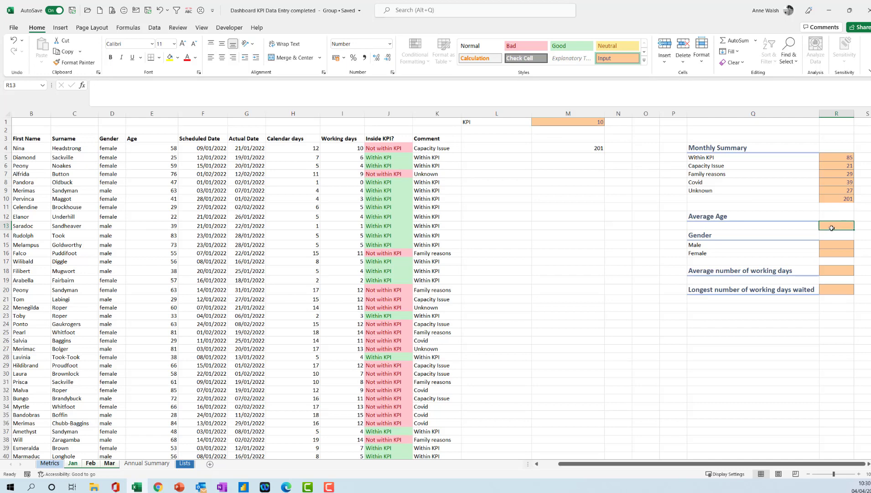
type("=average")
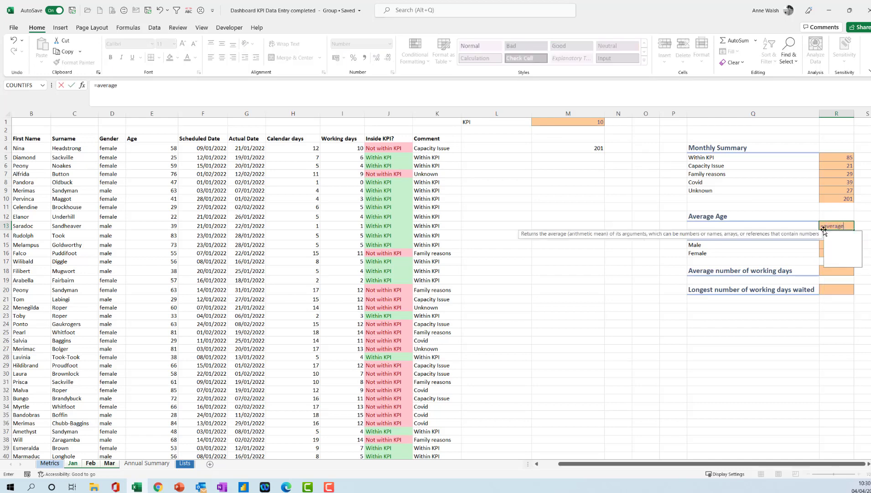
type("(")
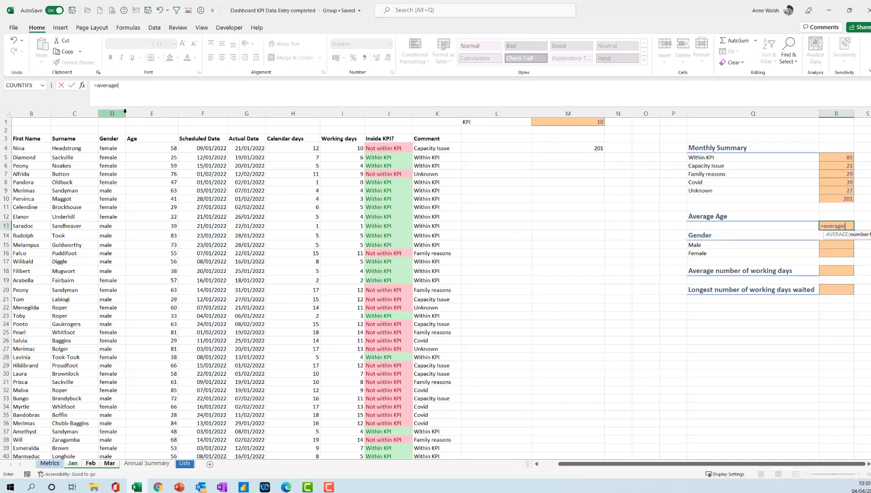
left_click(144, 113)
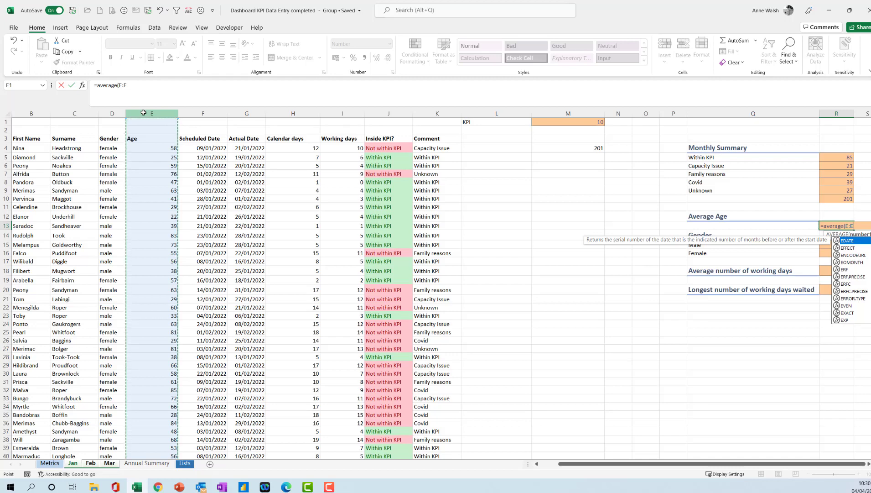
type(")")
key("Return")
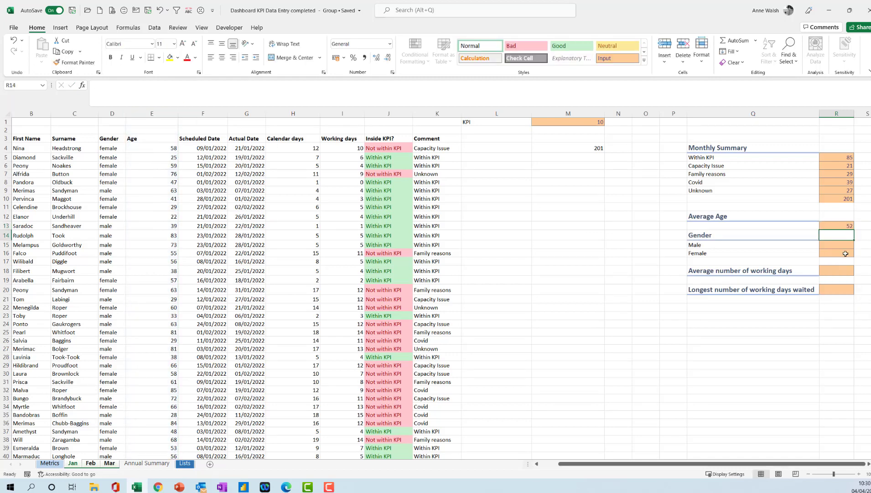
left_click(844, 226)
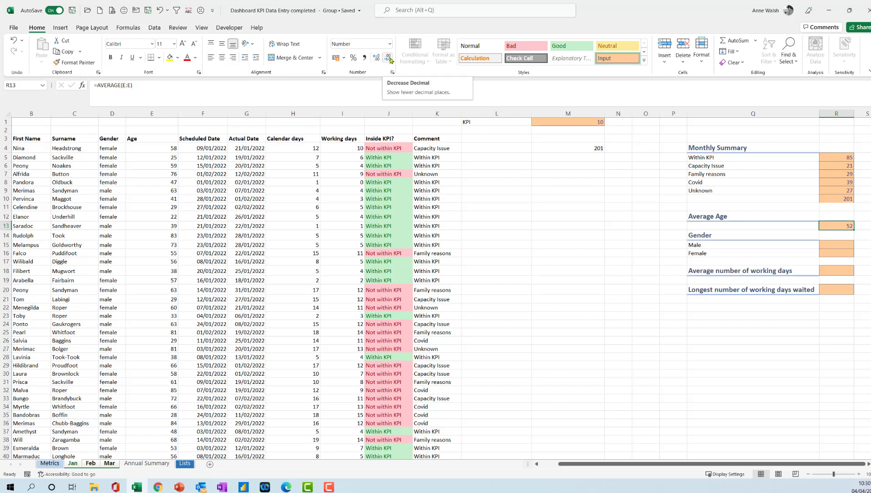
Count the males in R15 with =COUNTIFS(D:D,Q15) and fill the formula down to the Female row
left_click(838, 245)
type("=")
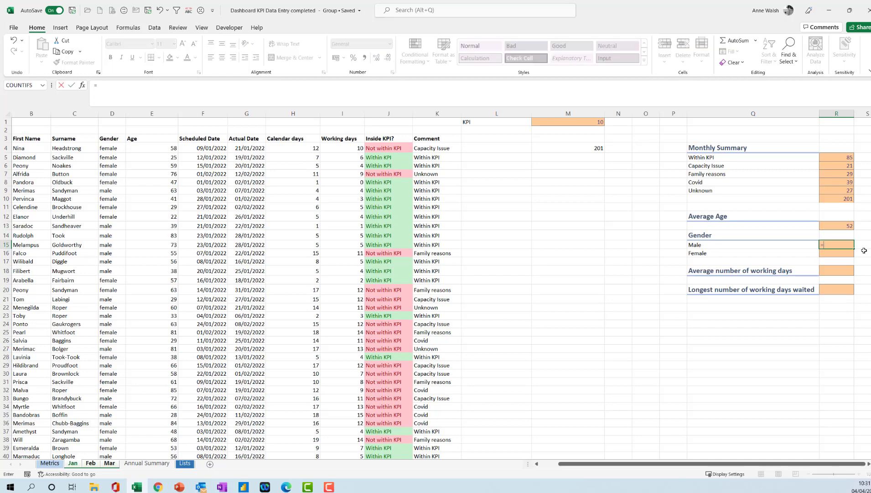
type("countifs")
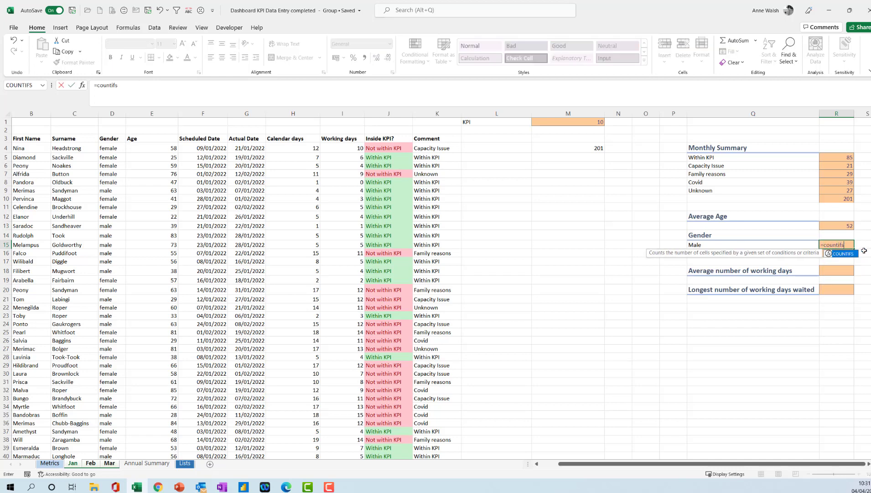
type("(D:D")
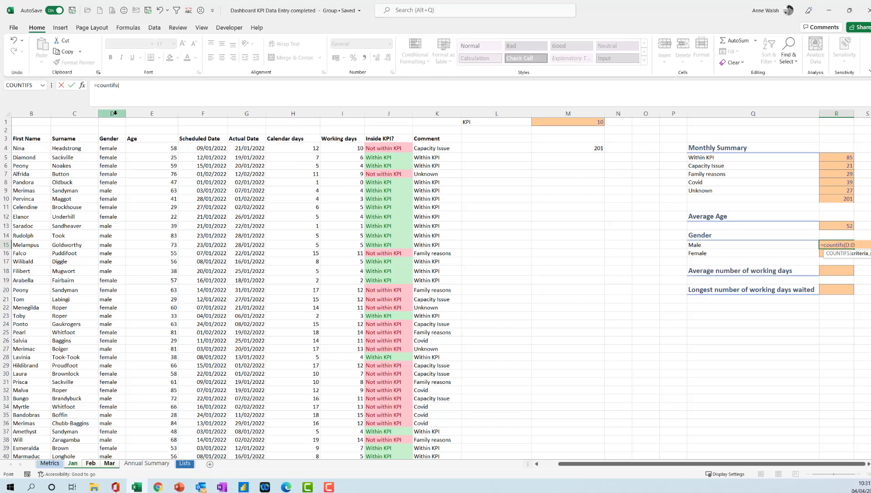
left_click(112, 114)
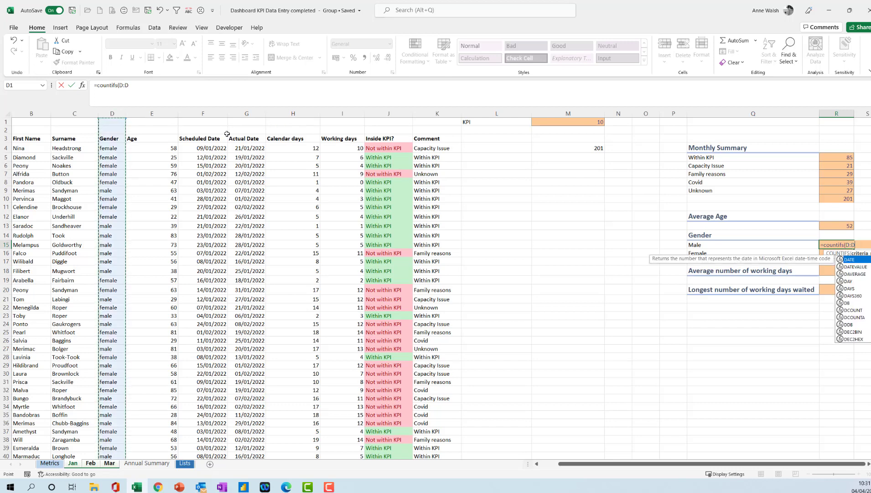
type(",")
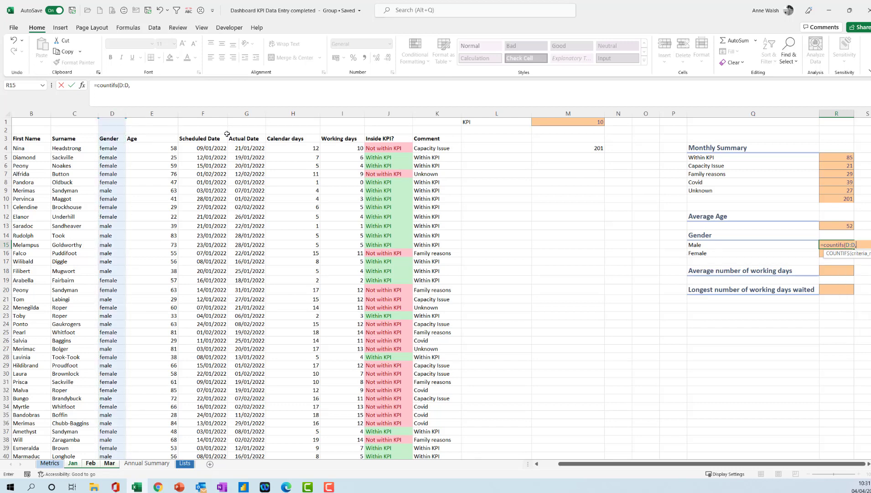
left_click(741, 243)
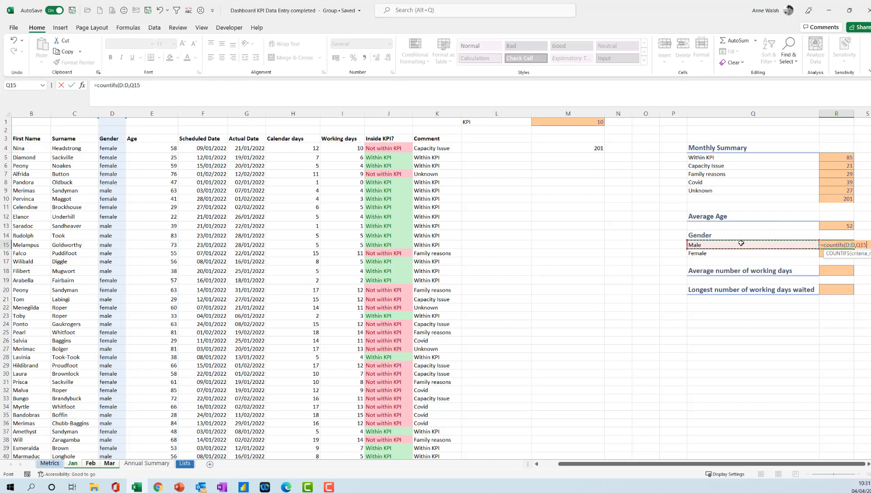
key("Return")
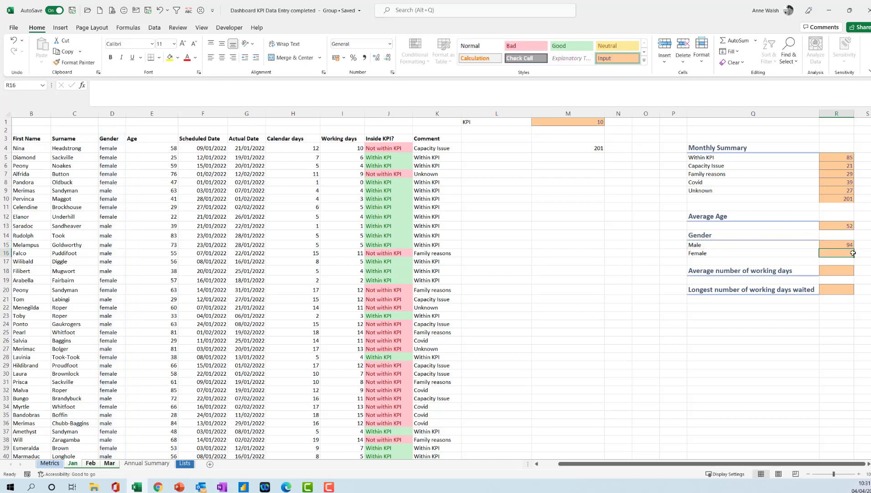
left_click(846, 245)
mouse_move(855, 248)
left_mouse_down()
mouse_move(864, 252)
mouse_move(843, 252)
left_mouse_up()
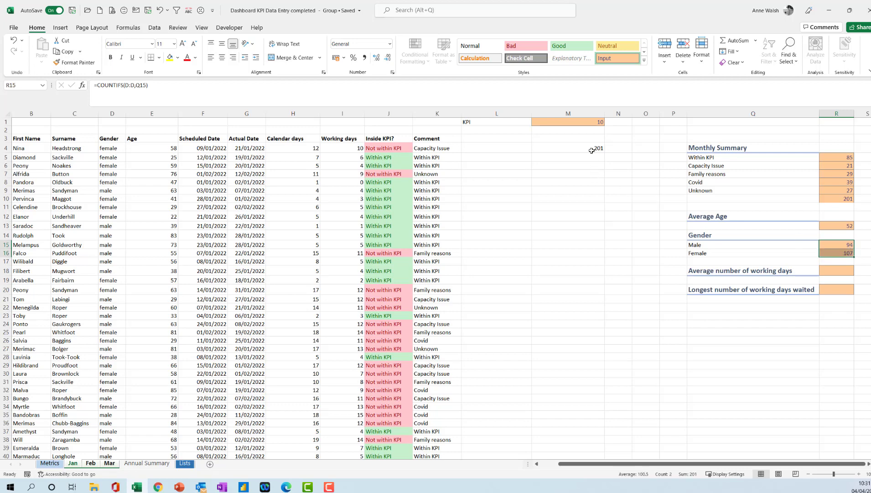
Calculate the average number of working days in R18 of the grouped sheets with the formula =AVERAGE(I:I)
left_click(842, 273)
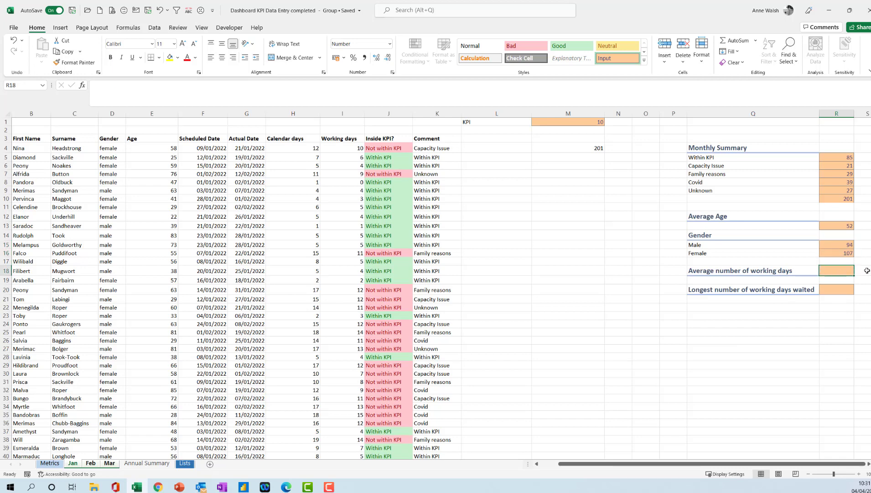
type("=average")
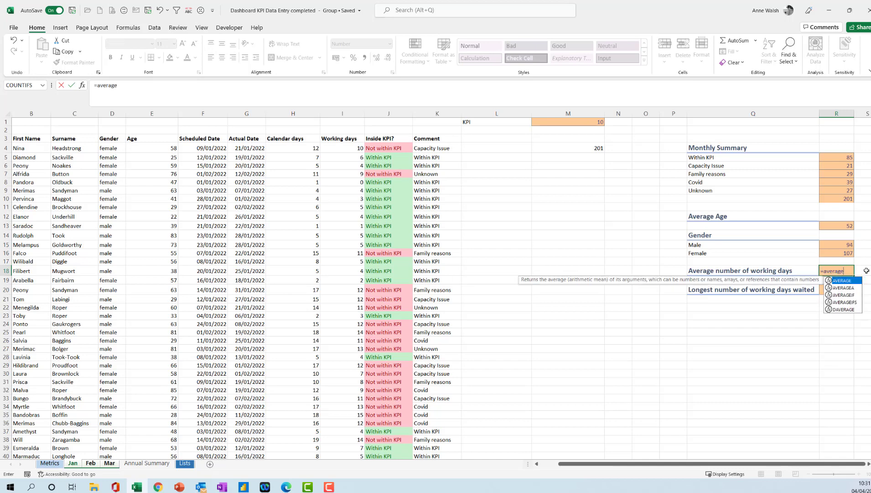
type("(")
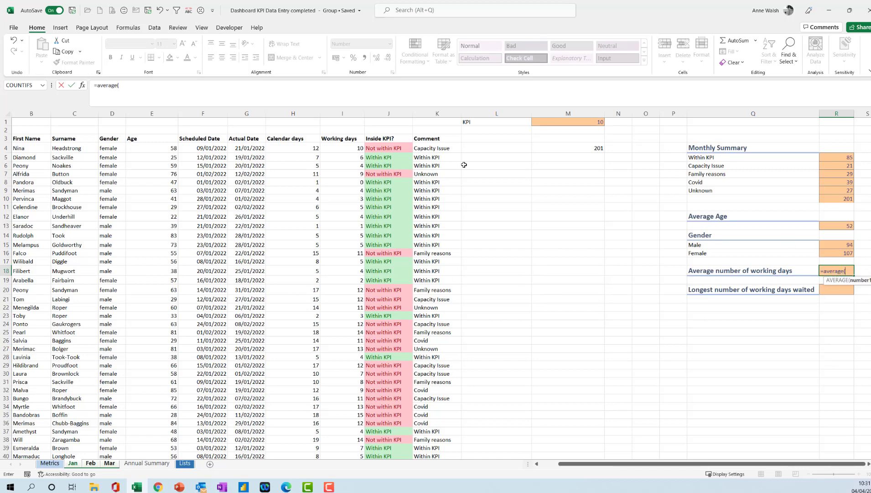
left_click(346, 114)
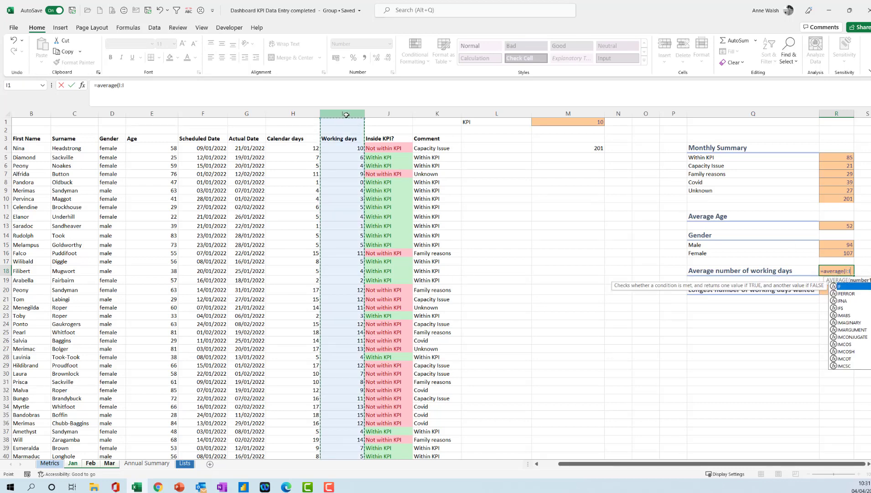
type(")")
key("Return")
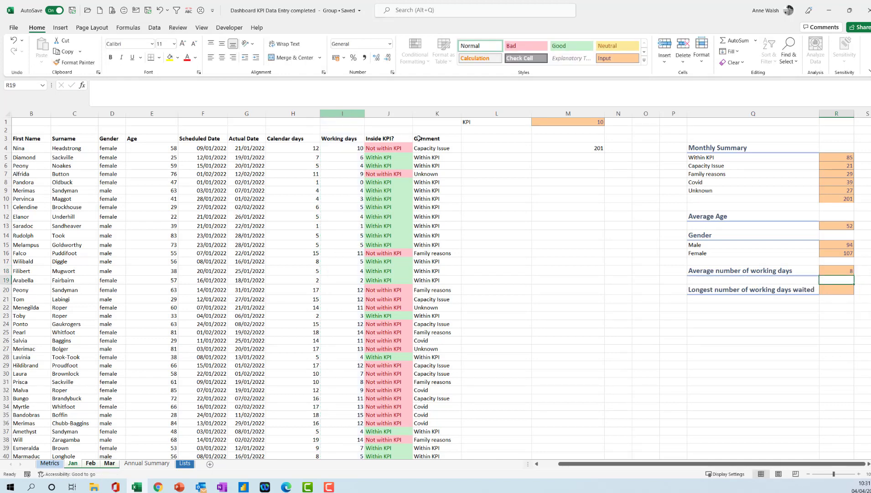
Calculate the longest number of working days waited in R20 of the grouped sheets with the formula =MAX(I:I)
left_click(835, 290)
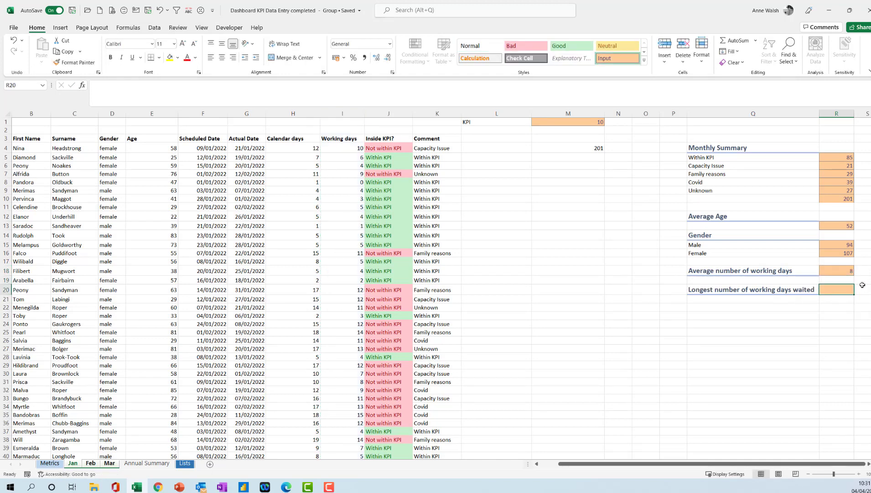
type("=max")
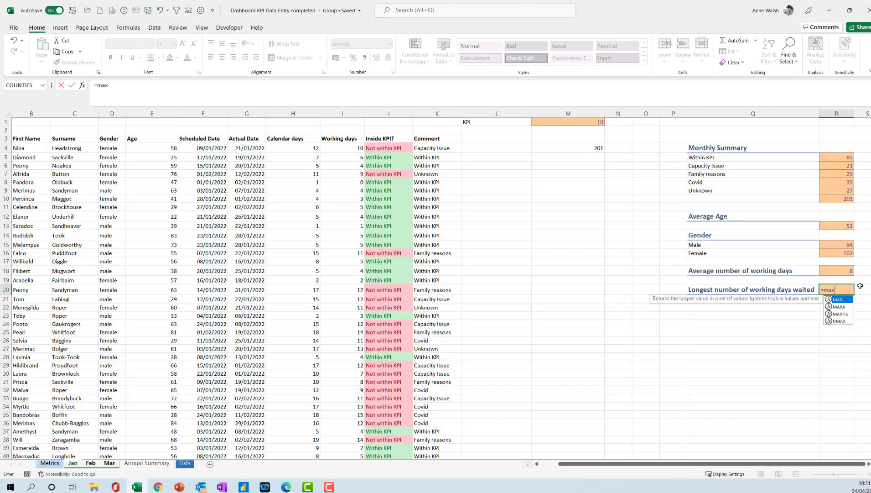
type("(")
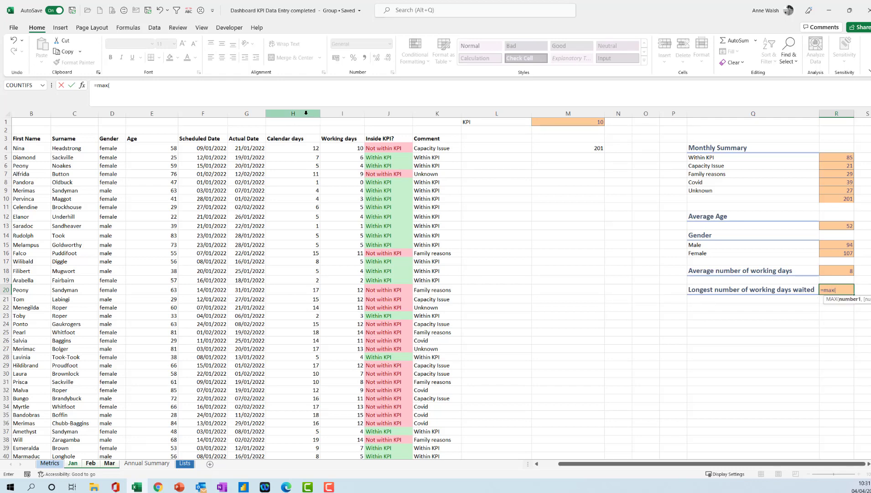
left_click(337, 113)
type(")")
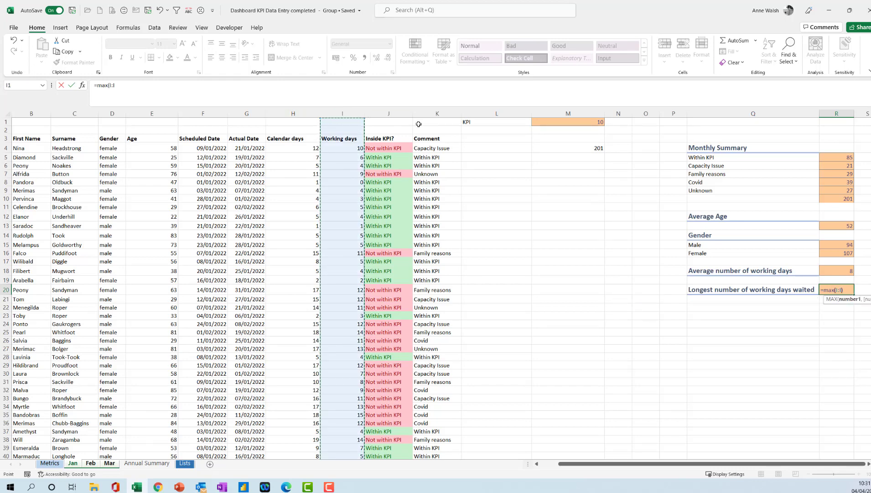
key("Return")
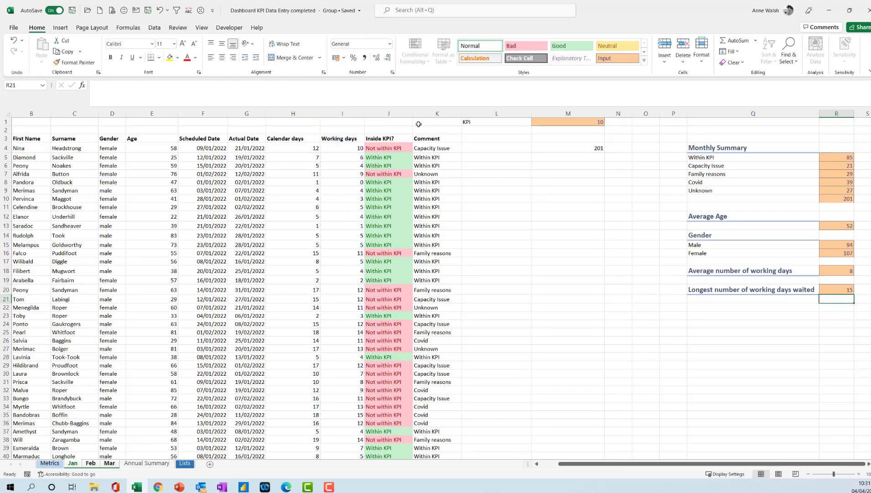
left_click(837, 286)
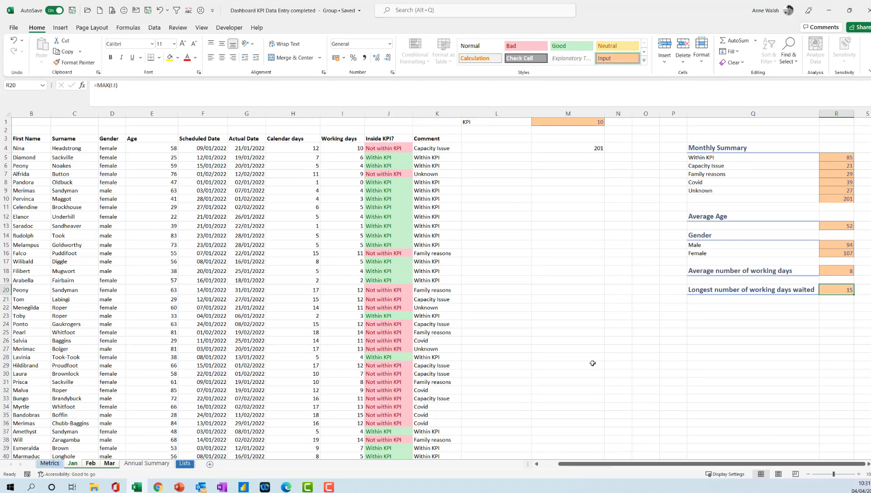
Ungroup the monthly sheets, check the filled summaries on Feb and Mar, and return to the Jan sheet
right_click(72, 464)
left_click(98, 456)
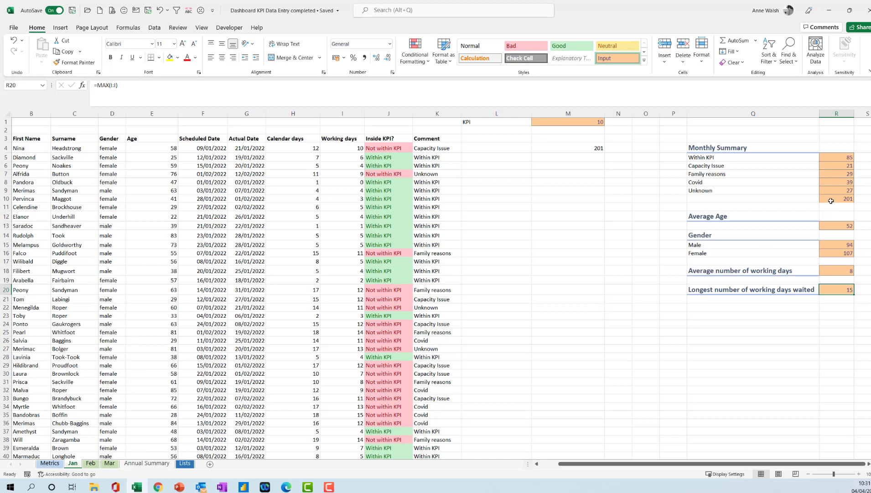
left_click(92, 464)
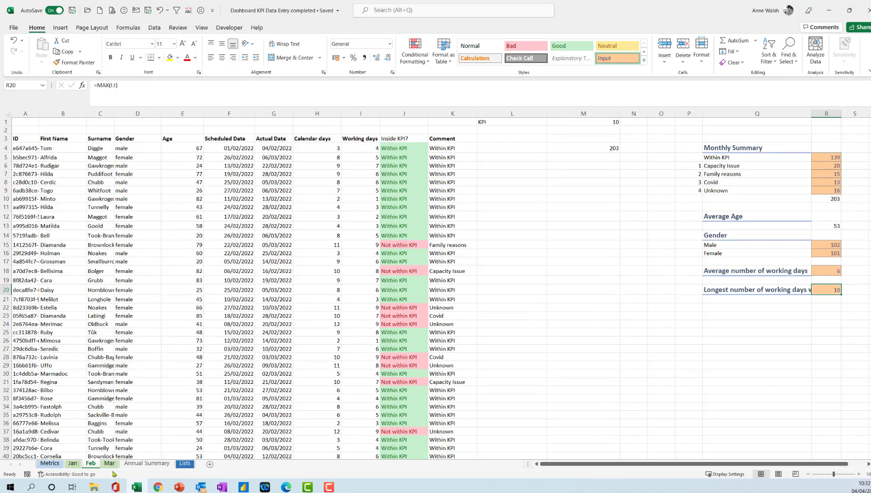
left_click(110, 465)
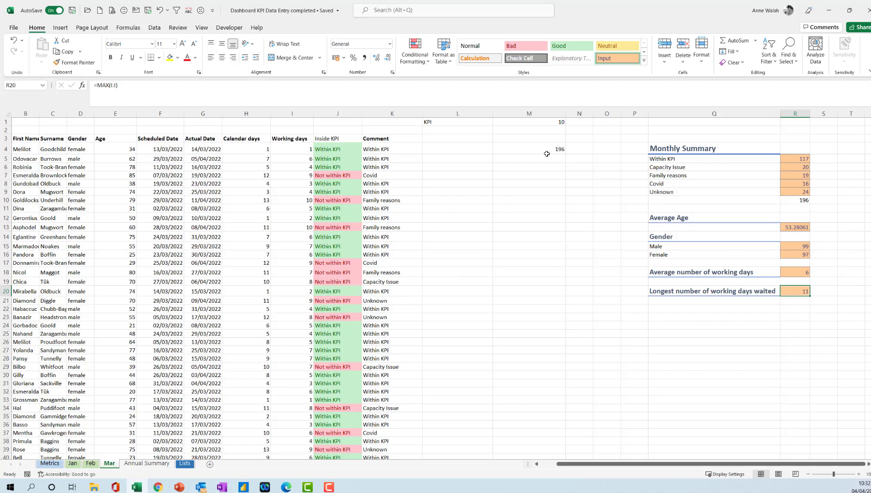
left_click(73, 463)
left_click(581, 148)
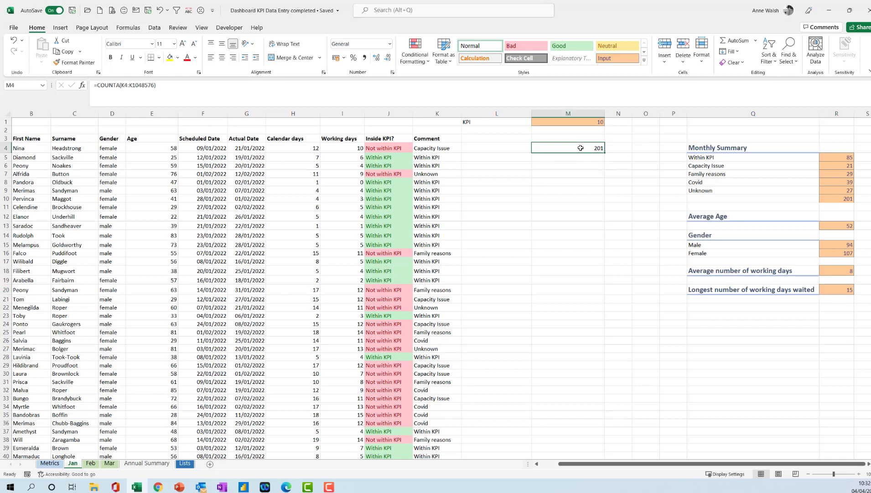
left_click(417, 58)
mouse_move(428, 82)
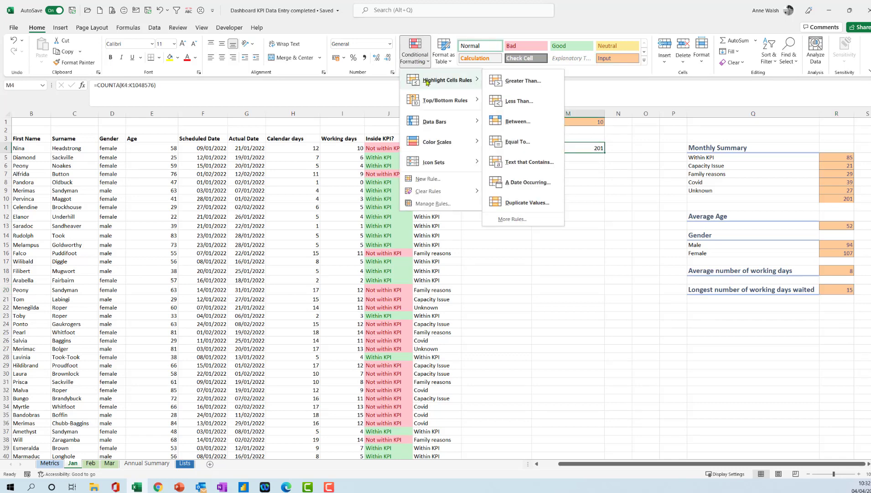
left_click(520, 142)
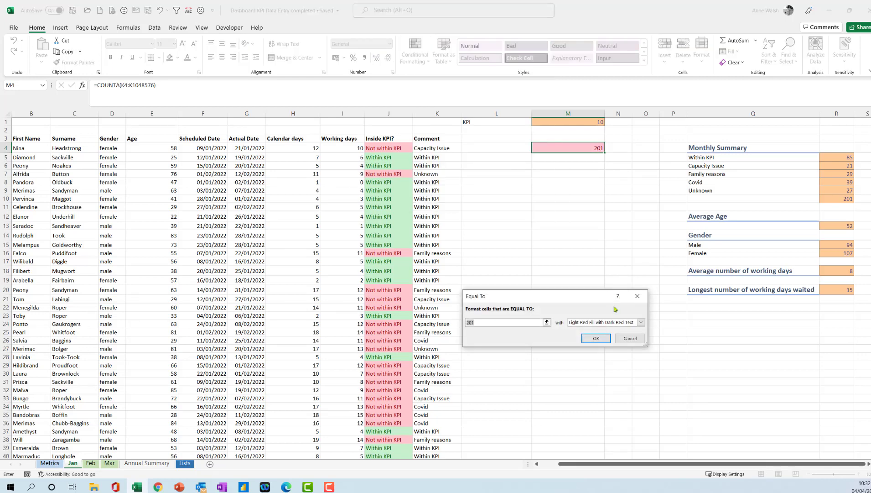
left_click(836, 198)
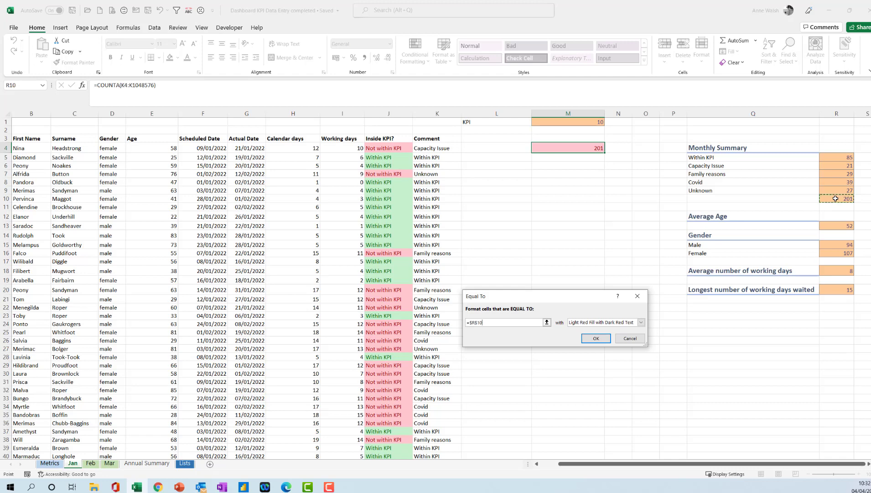
left_click(598, 147)
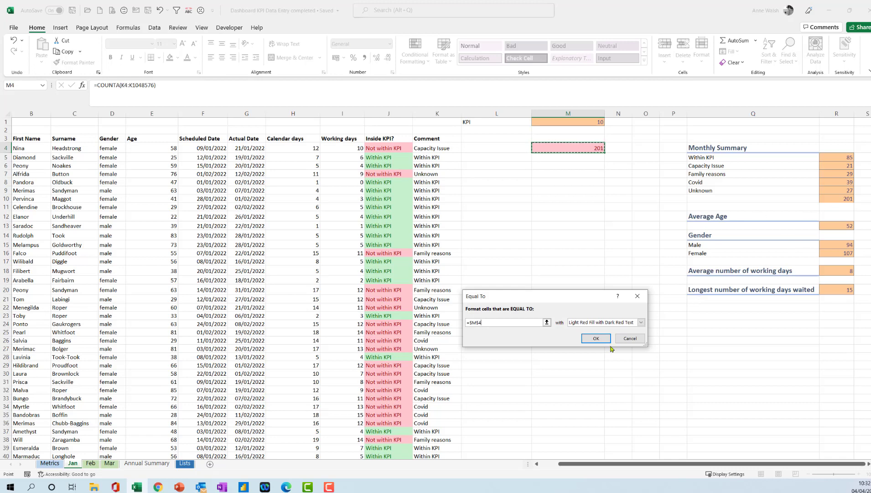
left_click(630, 338)
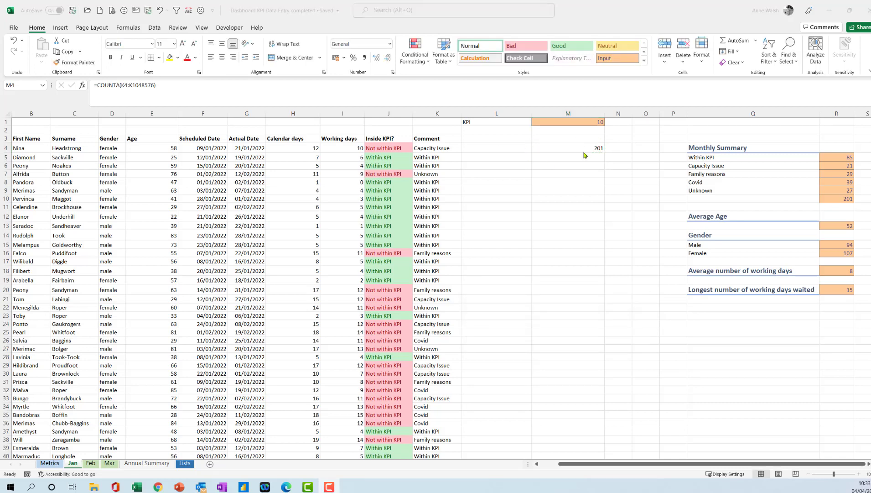
Make the Monthly Summary total in R10 of the Jan sheet bold
left_click(584, 148)
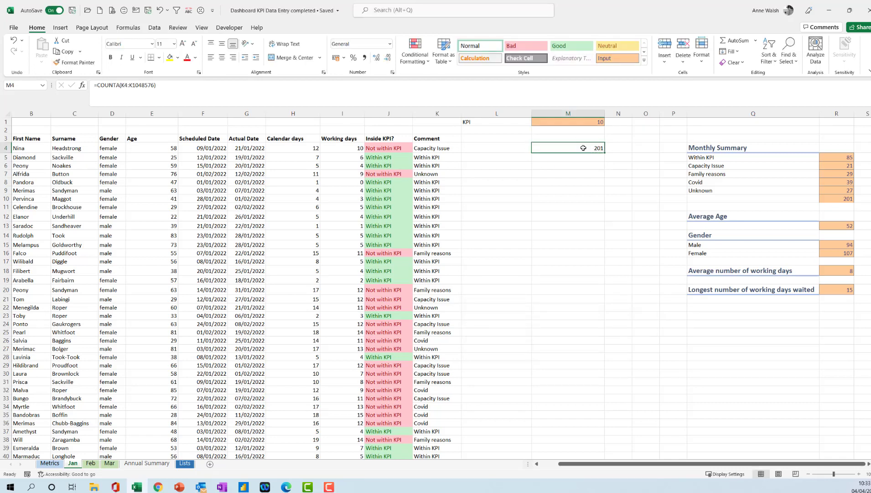
left_click(837, 199)
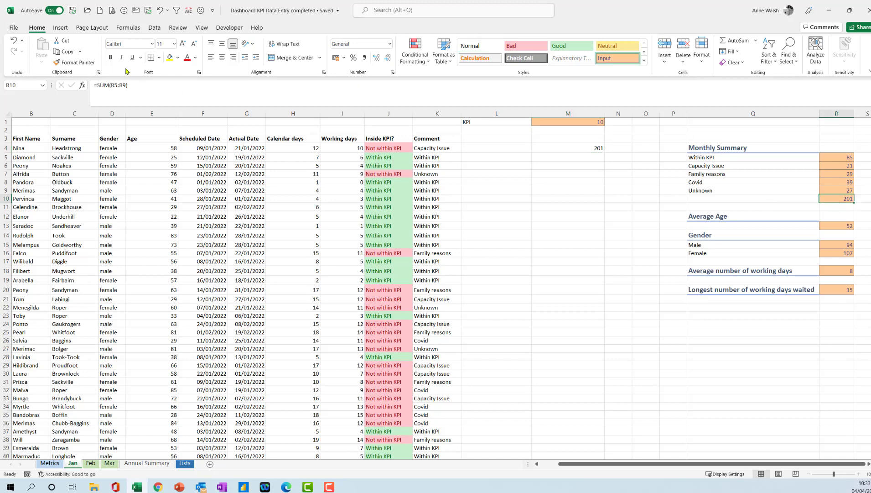
left_click(111, 58)
Set up a formula-based conditional formatting rule for the check cell M4 on Jan, using the formula =$M$4=$R$10
left_click(584, 147)
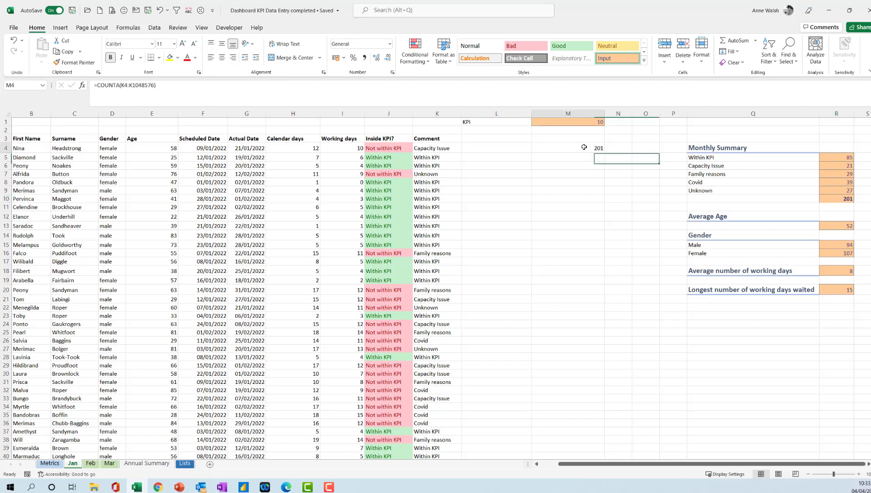
left_click(838, 197)
left_click(560, 146)
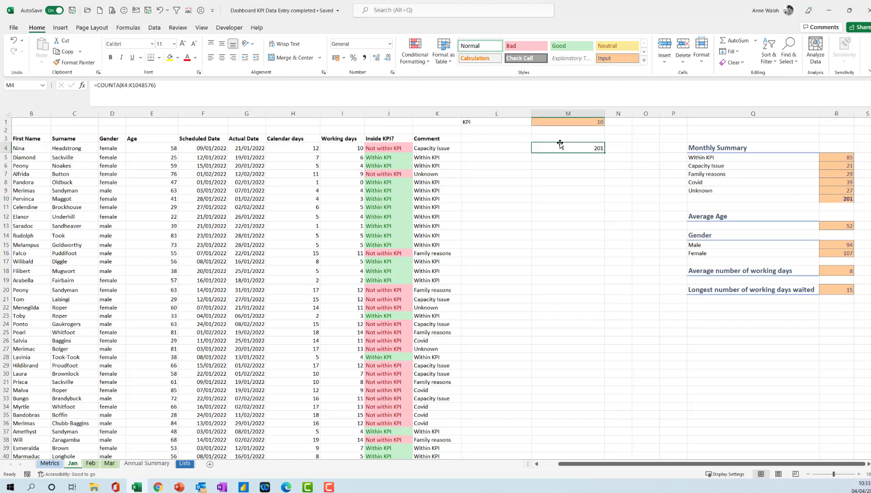
left_click(423, 60)
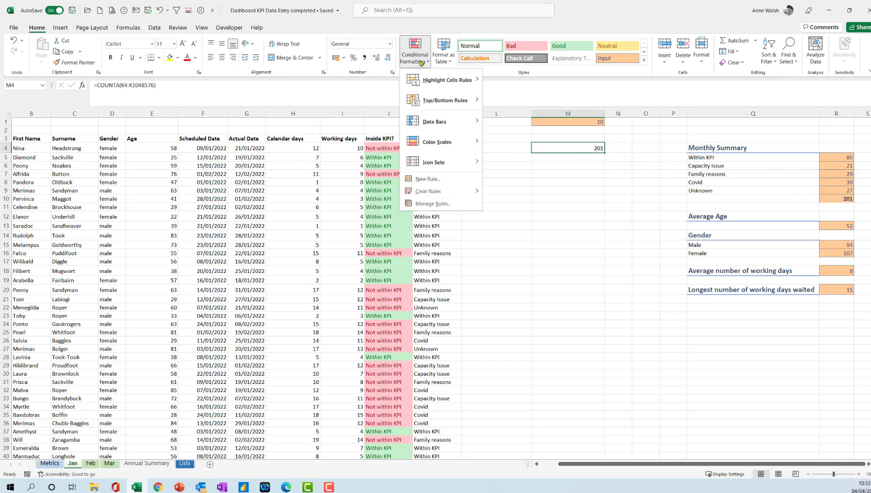
left_click(434, 181)
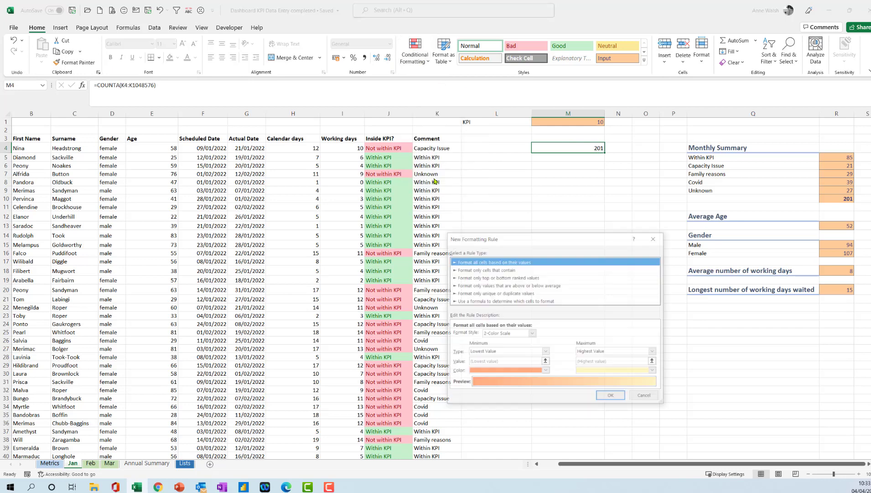
left_click(513, 301)
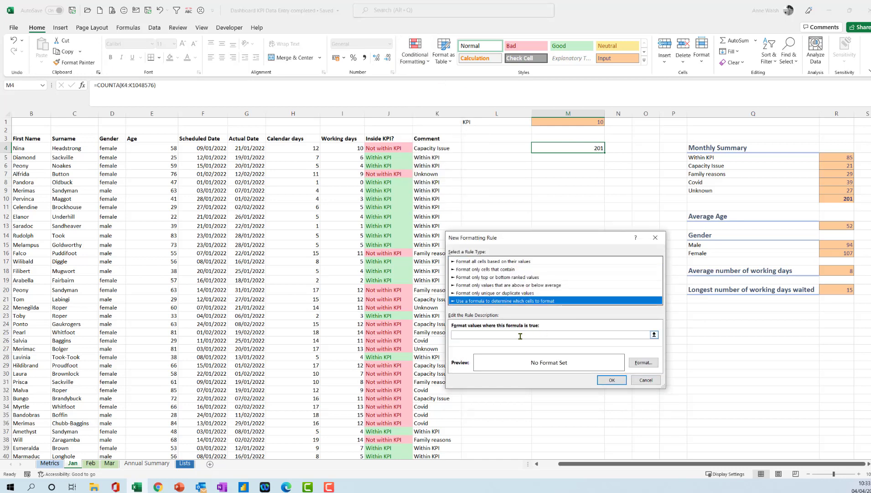
left_click(520, 335)
type("=")
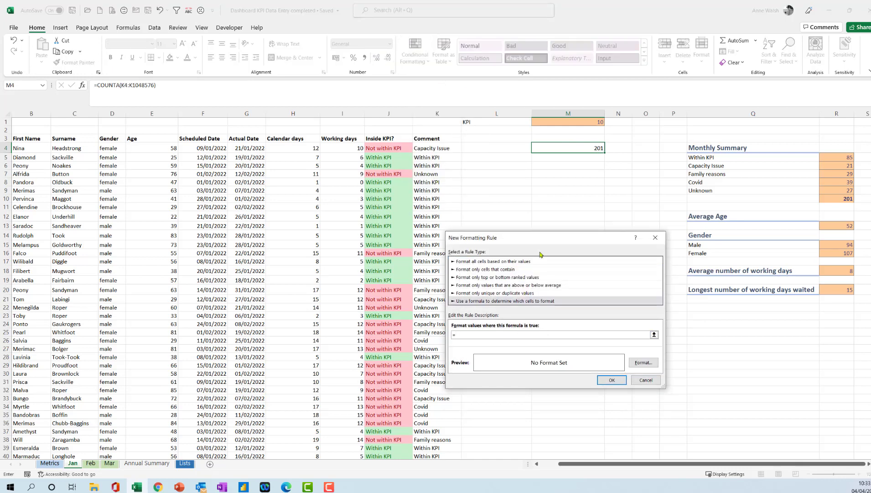
left_click(582, 148)
type("=")
left_click(841, 196)
Give the new formatting rule a light green background fill and apply it to M4
left_click(649, 363)
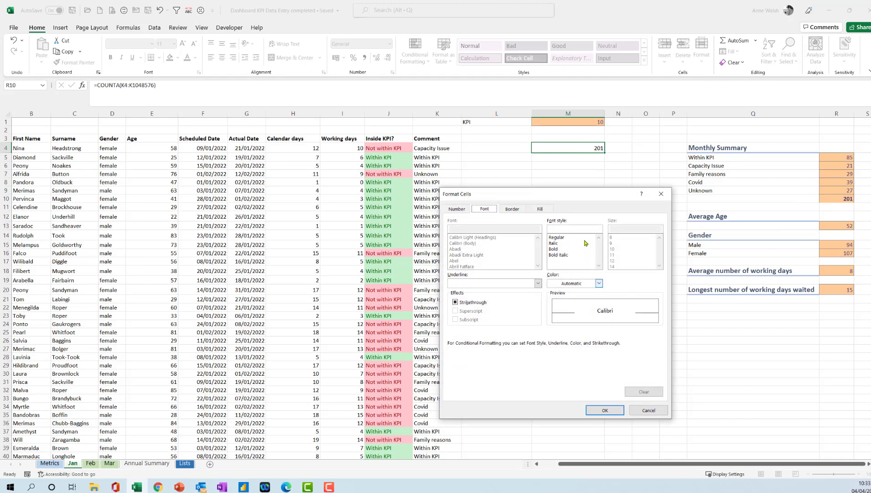
left_click(541, 210)
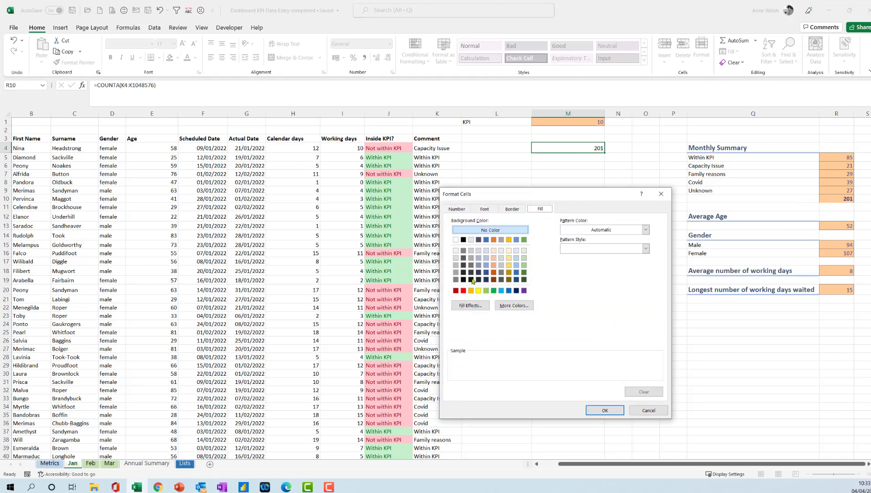
left_click(486, 290)
left_click(607, 409)
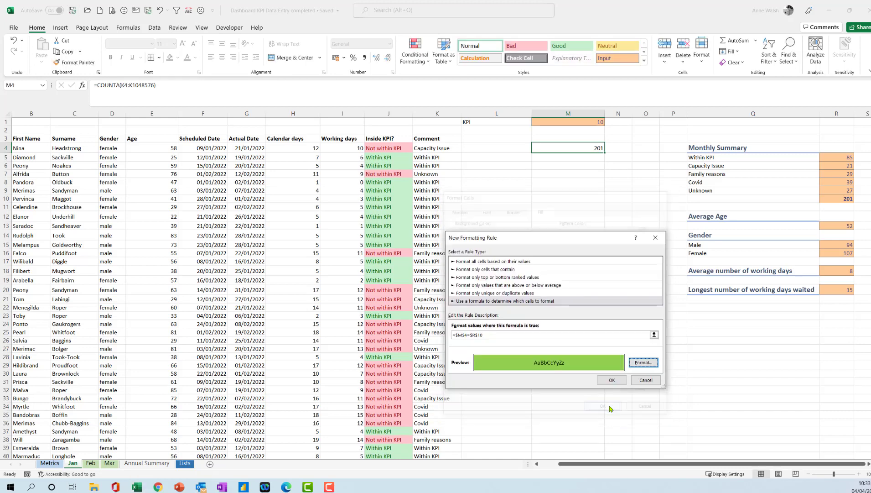
left_click(612, 380)
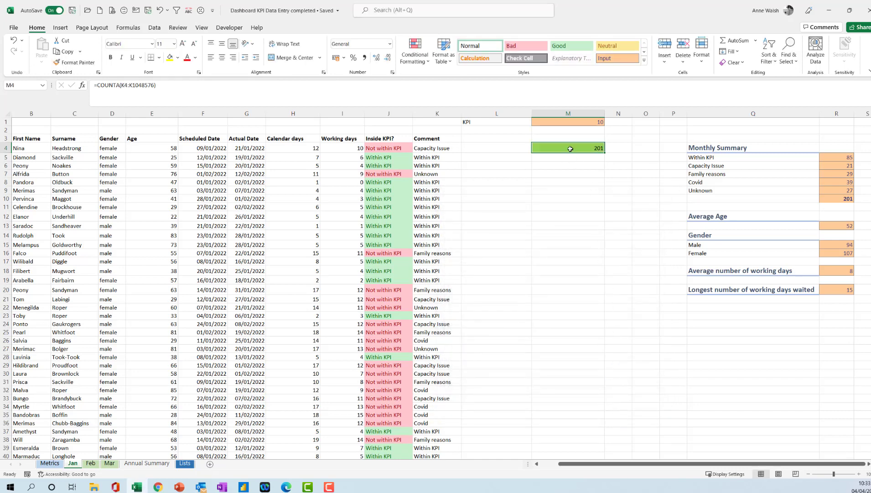
Copy the formatting of M4 on Jan to M4 on the Feb sheet with Format Painter, and open the Mar sheet
left_click(81, 63)
left_click(94, 463)
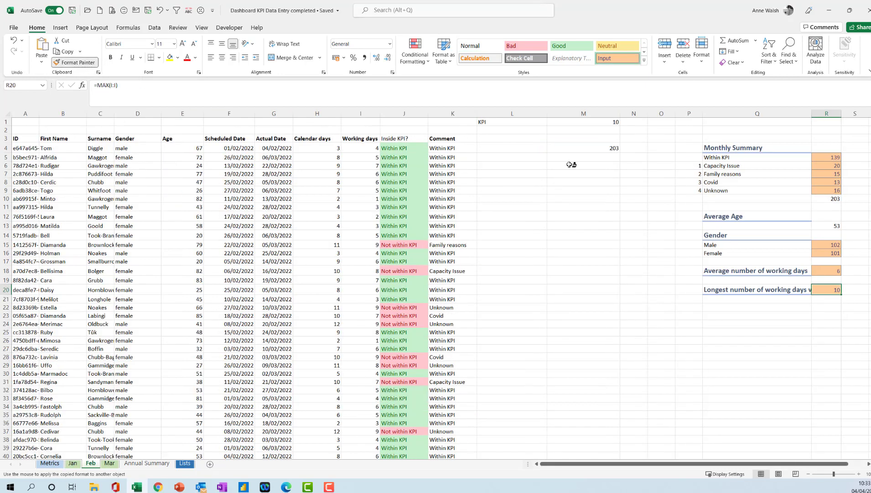
left_click(588, 148)
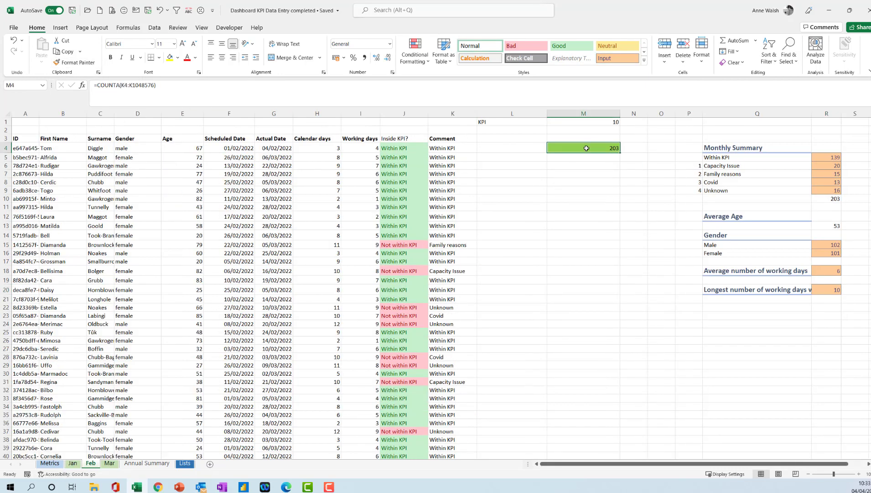
left_click(109, 463)
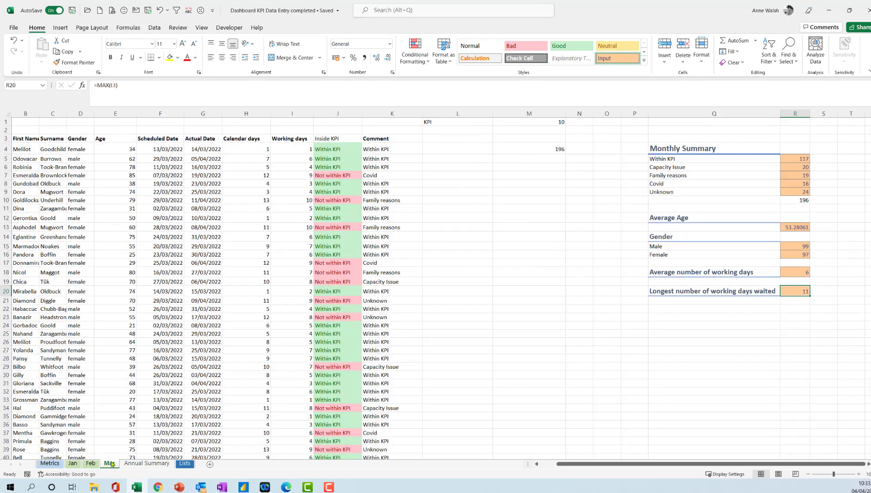
Copy the formatting of the check cell M4 on the Feb sheet to M4 on the Mar sheet with Format Painter
left_click(90, 464)
left_click(76, 63)
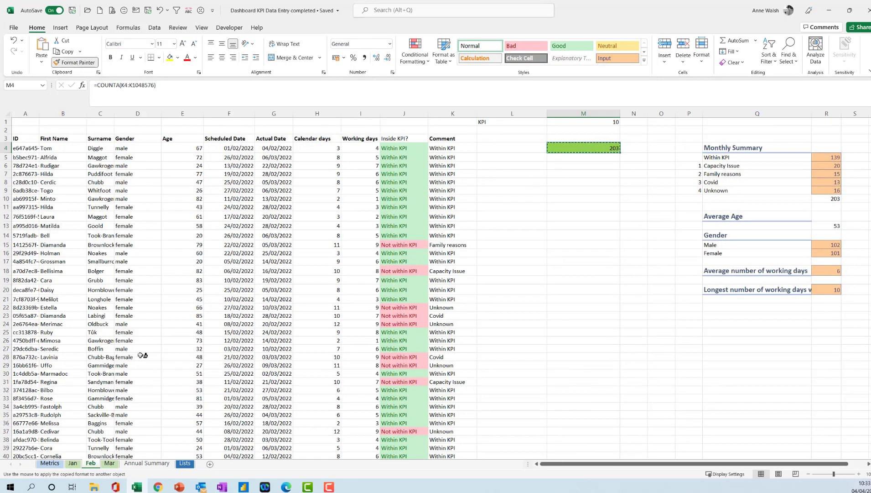
left_click(109, 463)
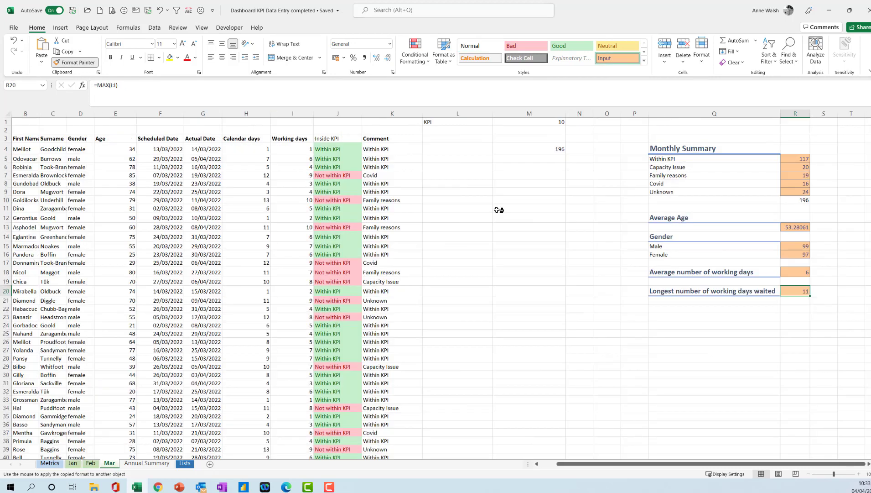
left_click(523, 148)
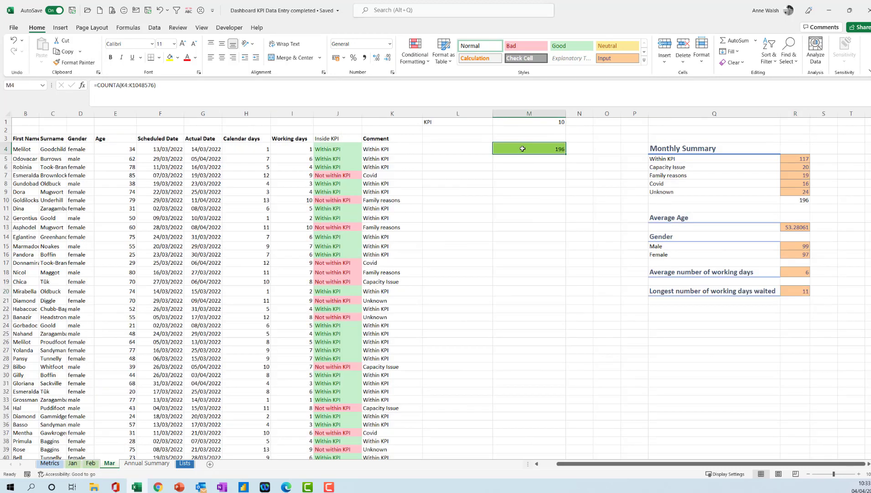
Reduce the Average Age in R13 on Mar to zero decimal places, and open the Annual Summary sheet
left_click(790, 228)
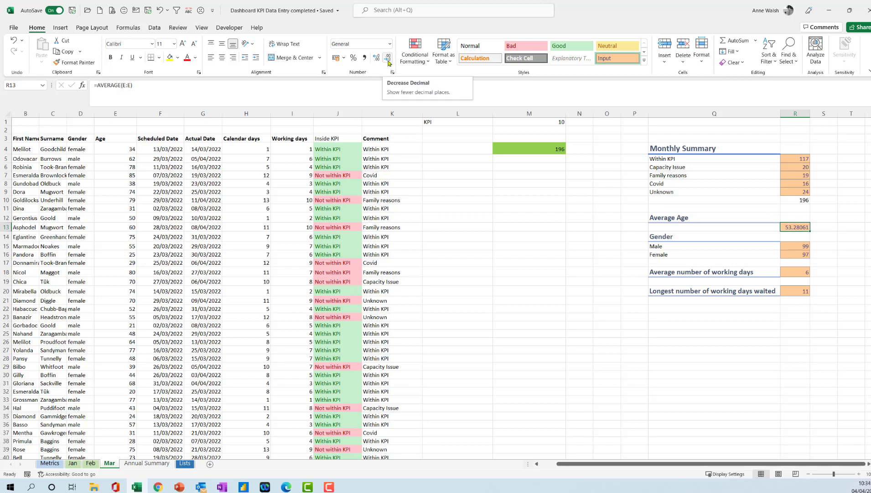
left_click(389, 59)
left_click(388, 59)
left_click(388, 60)
left_click(388, 59)
left_click(388, 59)
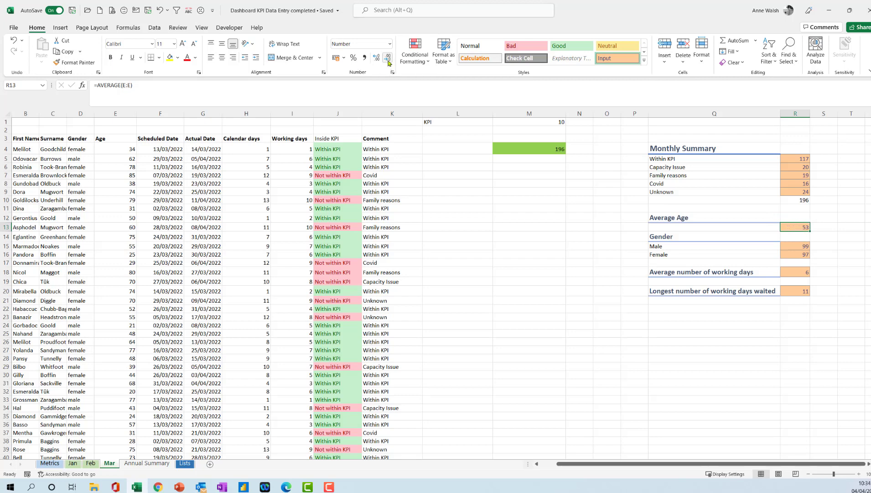
left_click(802, 247)
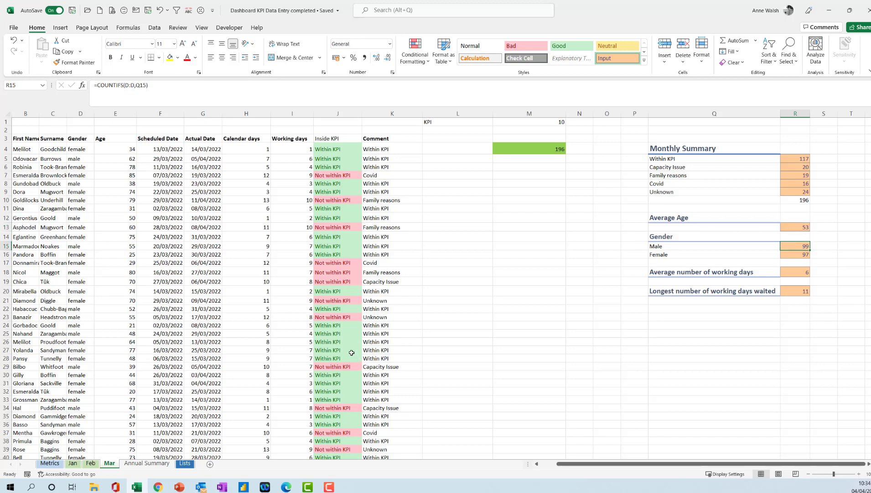
left_click(146, 463)
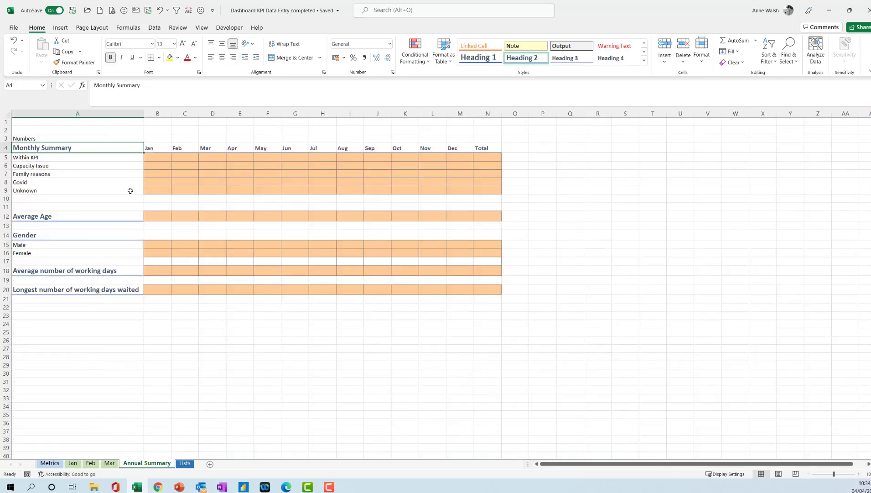